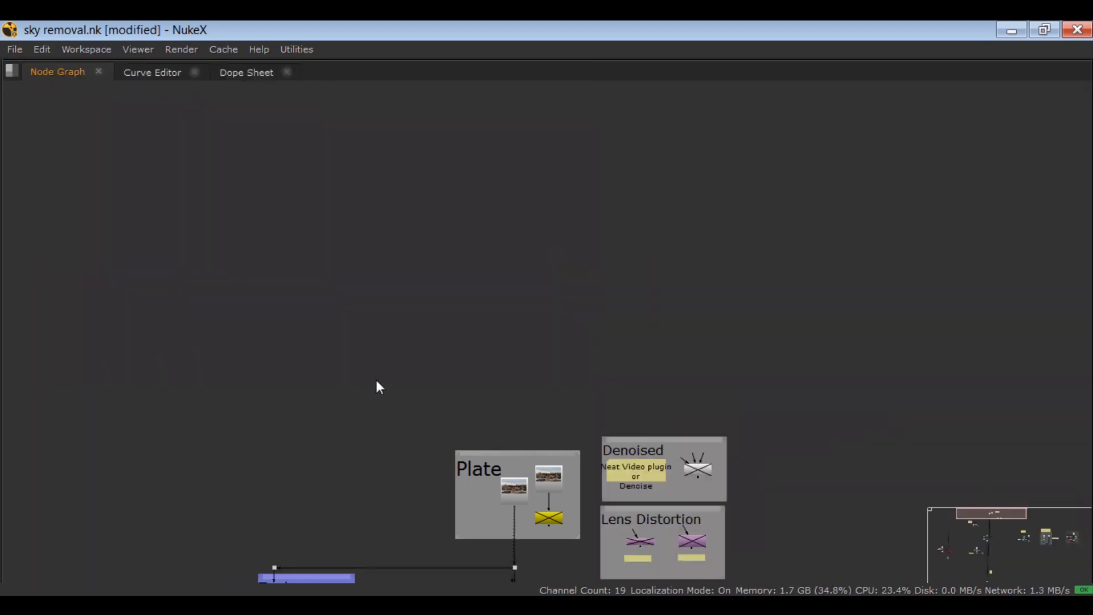
left_click_drag(637, 126, 171, 581)
key("space")
key("1")
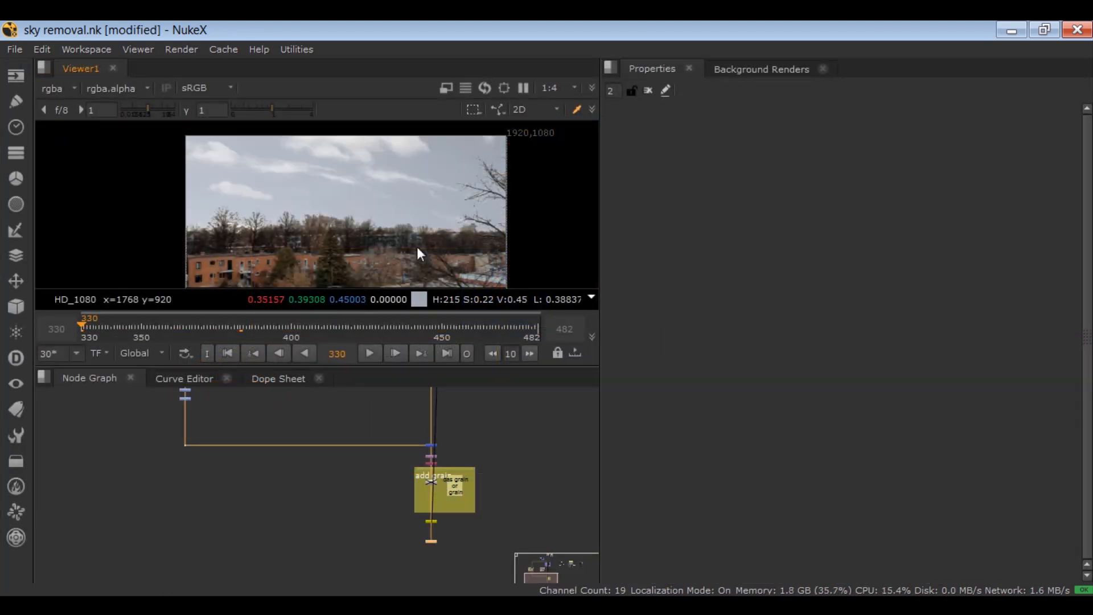
key("2")
key("1")
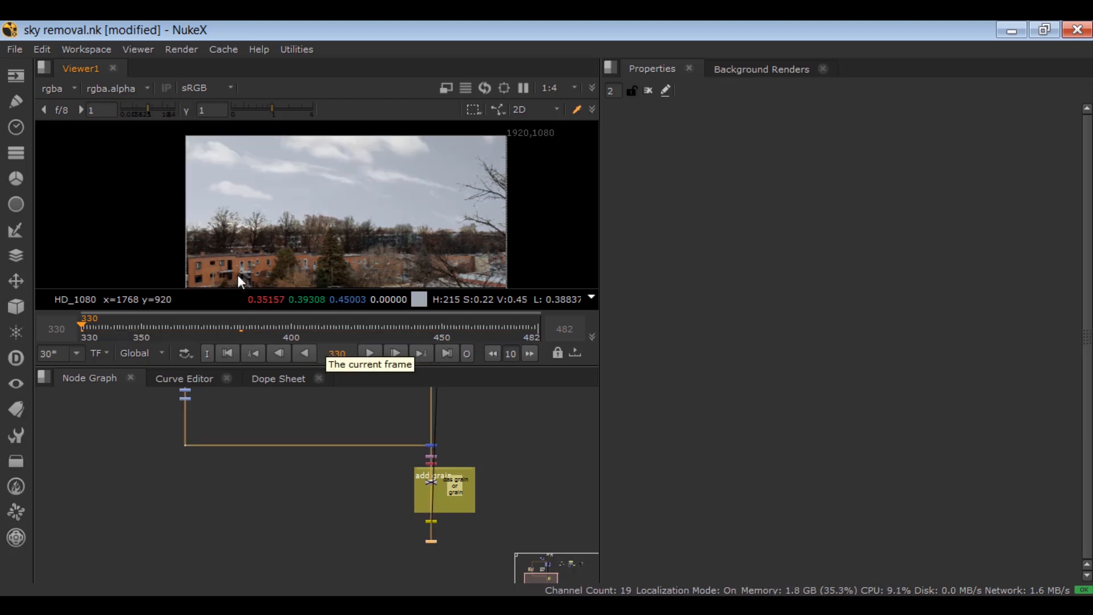
scroll(234, 237, "up", 3)
scroll(234, 237, "up", 5)
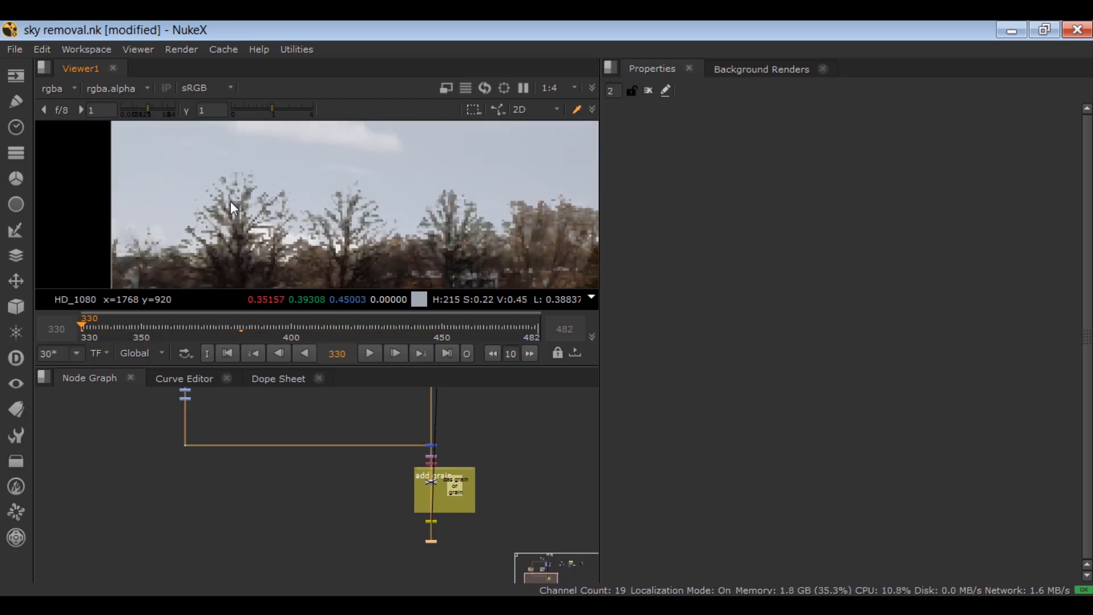
key("2")
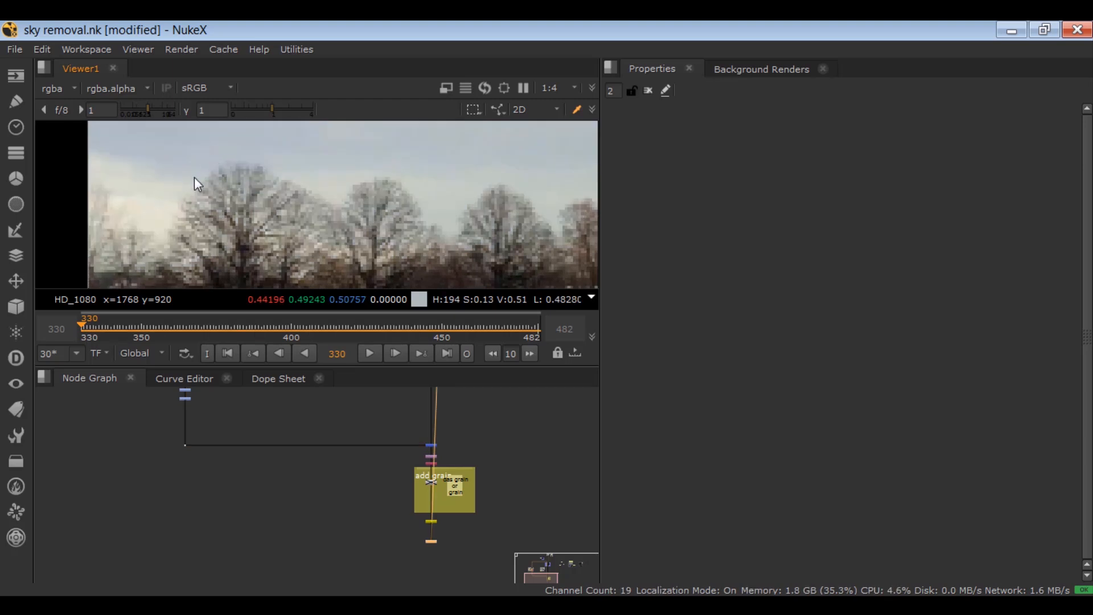
key("1")
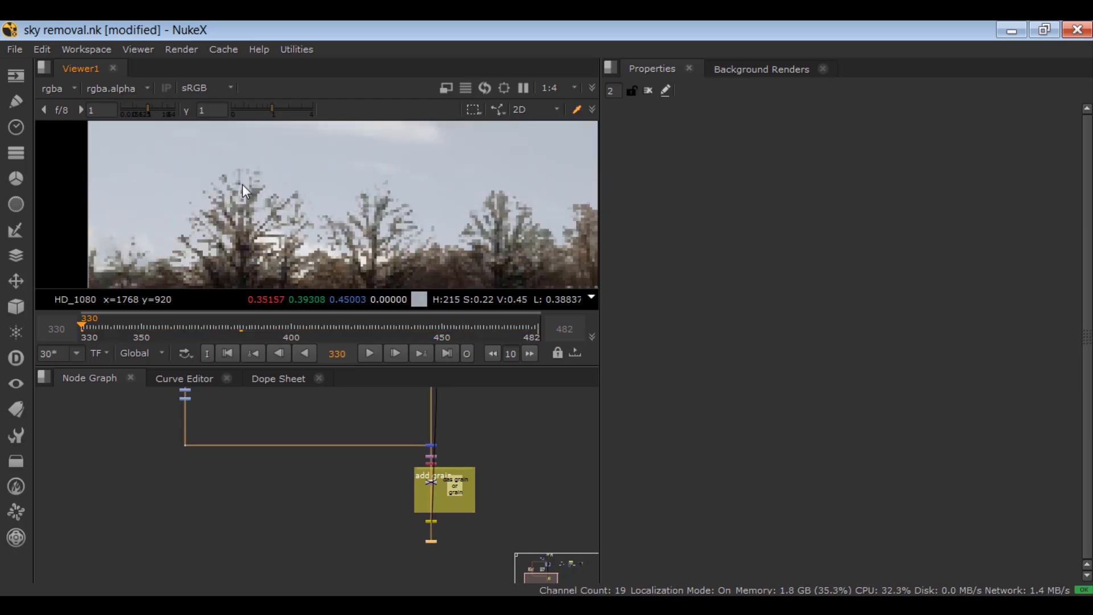
key("2")
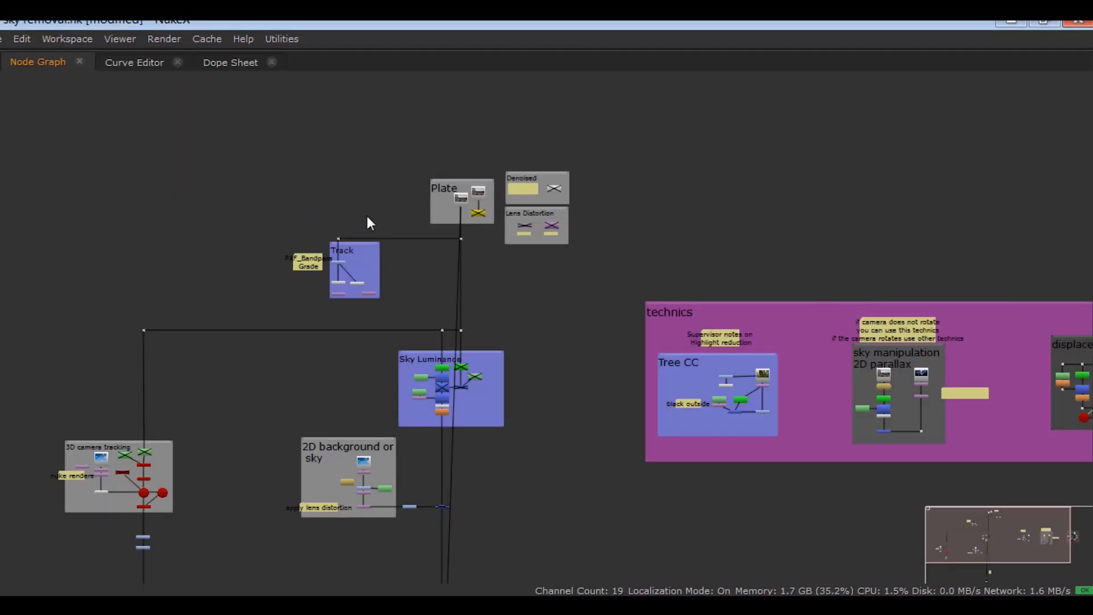
- Restore the viewer and properties panels and bring the Plate backdrop's nodes into view
scroll(367, 216, "up", 5)
middle_click_drag(463, 165, 298, 327)
scroll(297, 327, "down", 1)
middle_click_drag(298, 327, 314, 279)
scroll(314, 280, "up", 3)
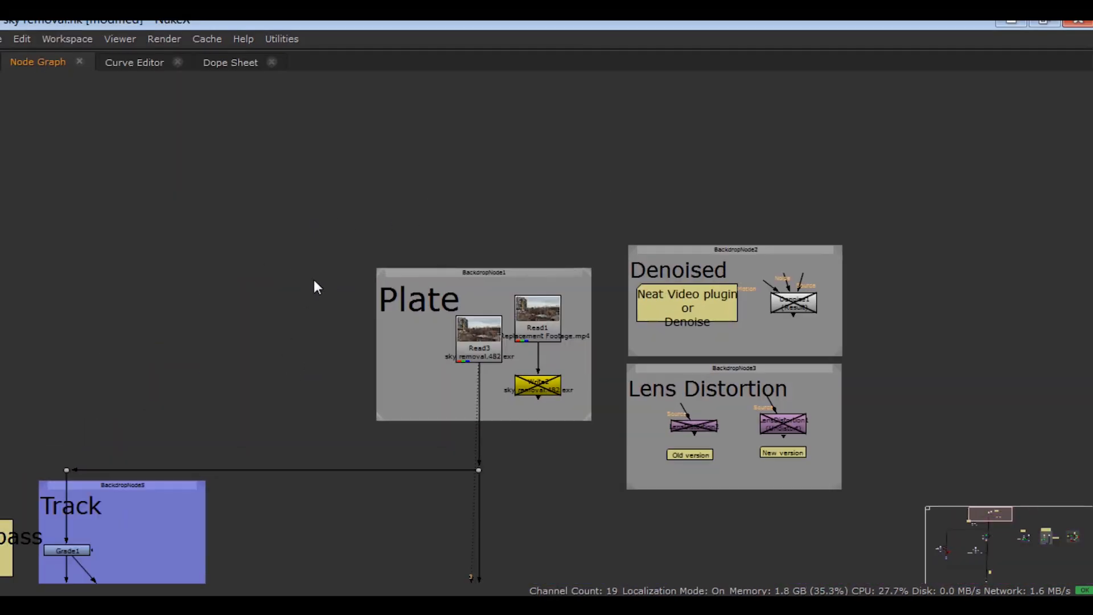
middle_click_drag(378, 335, 344, 377)
key("space")
middle_click_drag(356, 424, 333, 457)
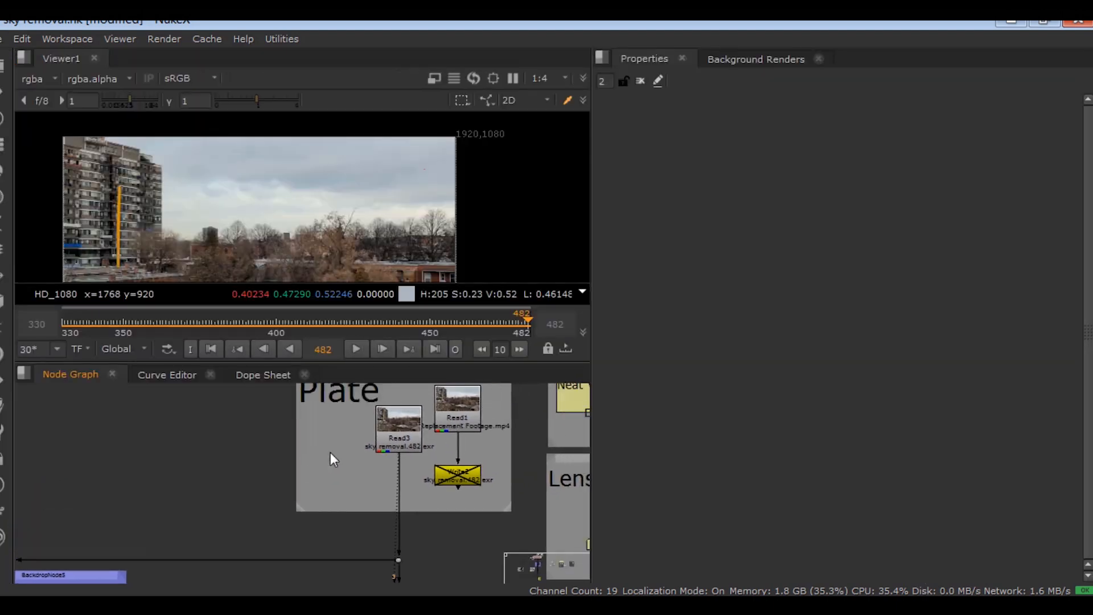
left_click(383, 423)
- Position Read1 directly above Write2 so their connection runs straight down
scroll(385, 425, "up", 2)
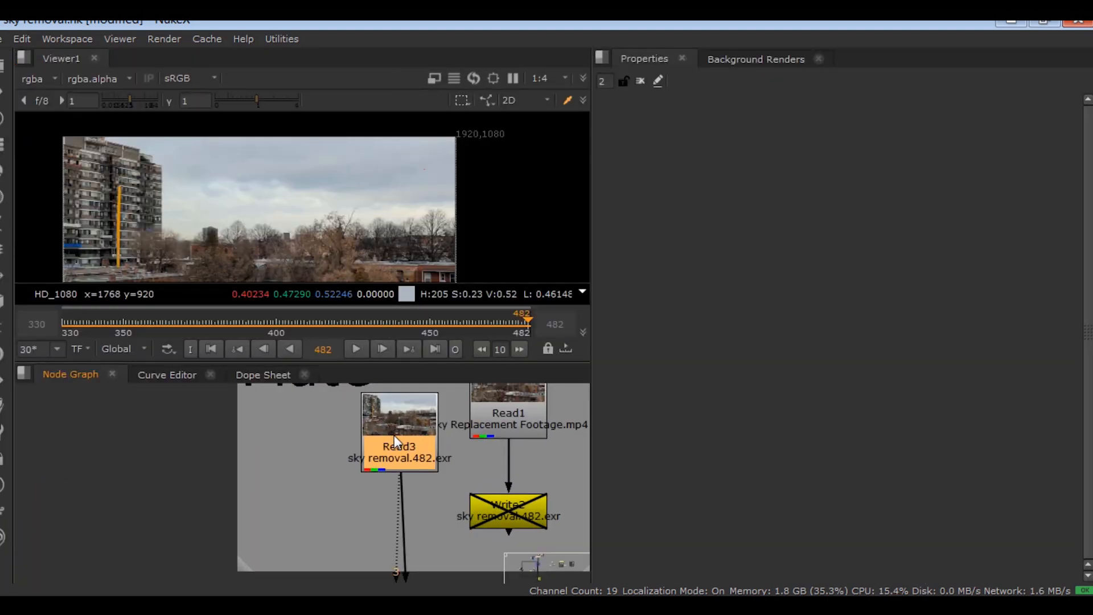
scroll(394, 434, "up", 1)
scroll(404, 472, "up", 2)
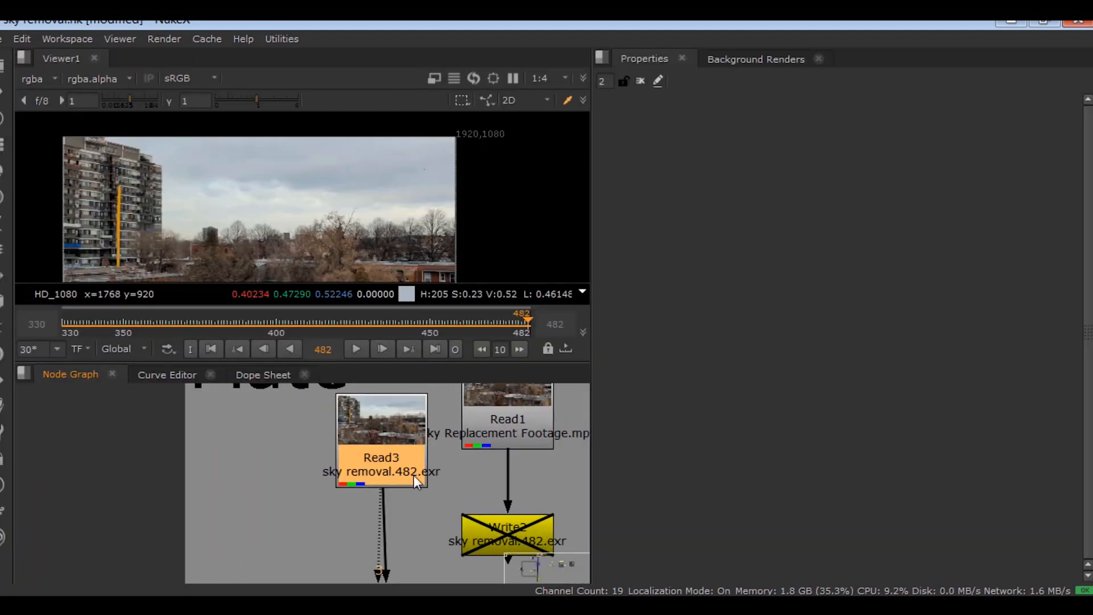
middle_click_drag(415, 470, 238, 499)
left_click(408, 512)
left_click_drag(346, 489, 365, 453)
left_click(412, 494)
middle_click_drag(412, 495, 408, 411)
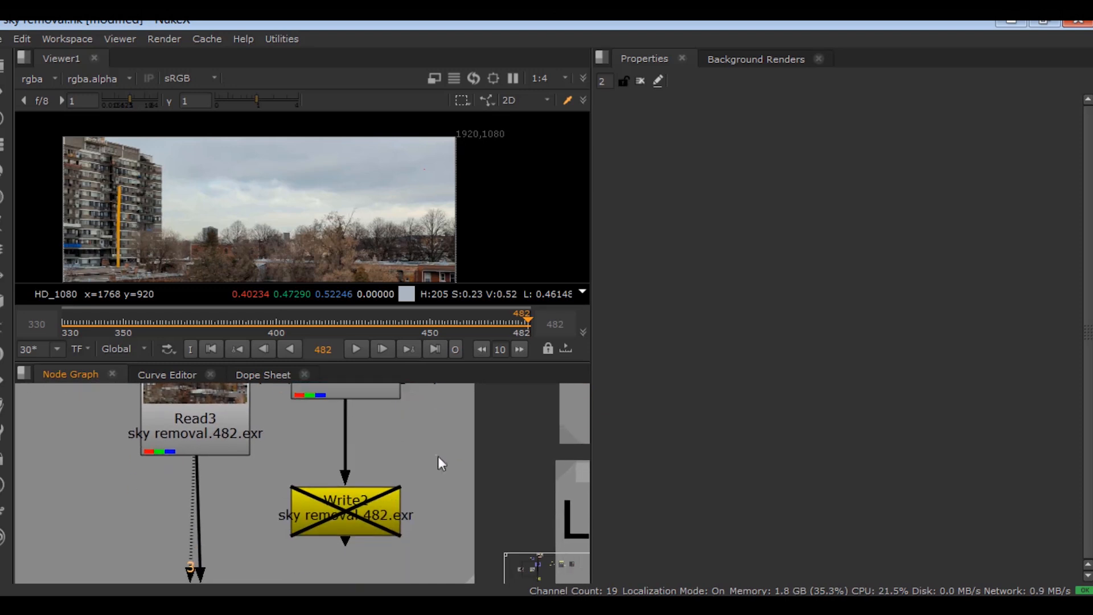
- Check Write2's output path to sky removal.###.exr, then play the plate from frame 330
double_click(386, 515)
triple_click(1010, 173)
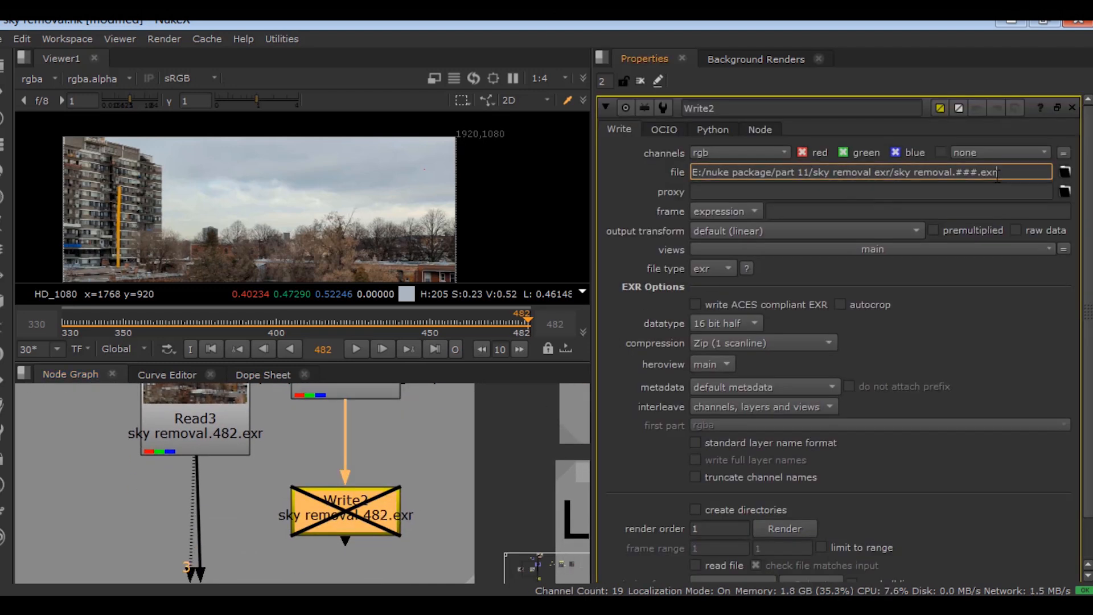
left_click(479, 450)
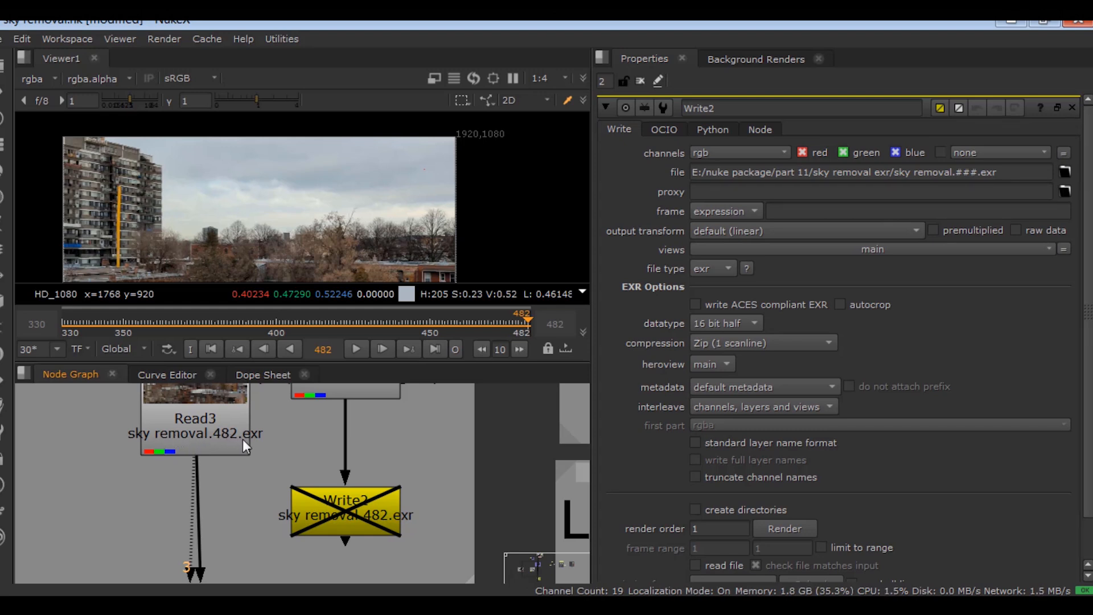
middle_click_drag(325, 431, 364, 447)
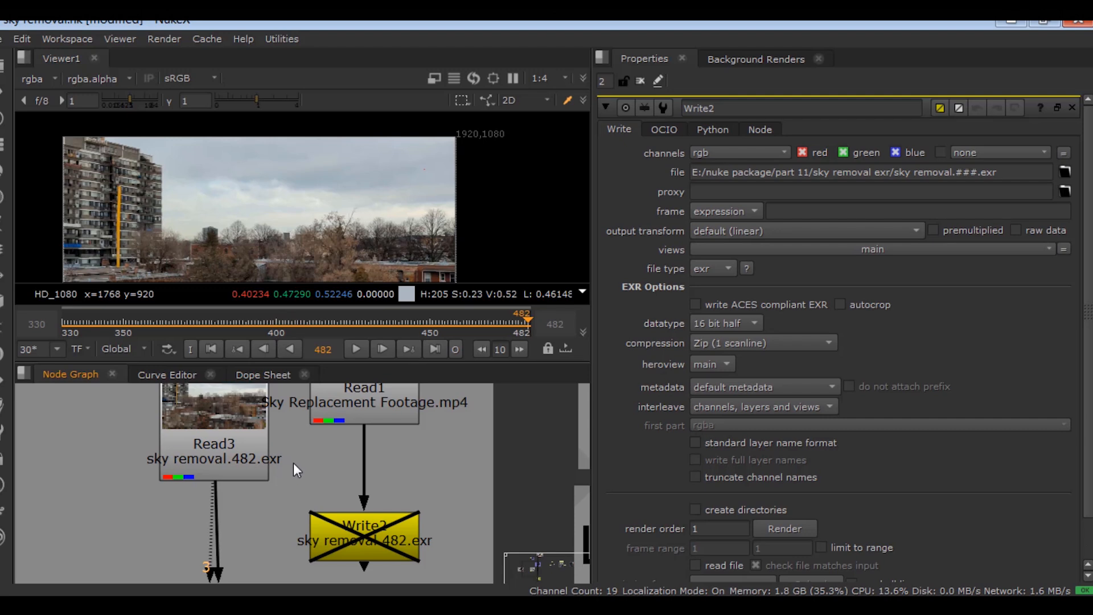
left_click(209, 348)
left_click(352, 346)
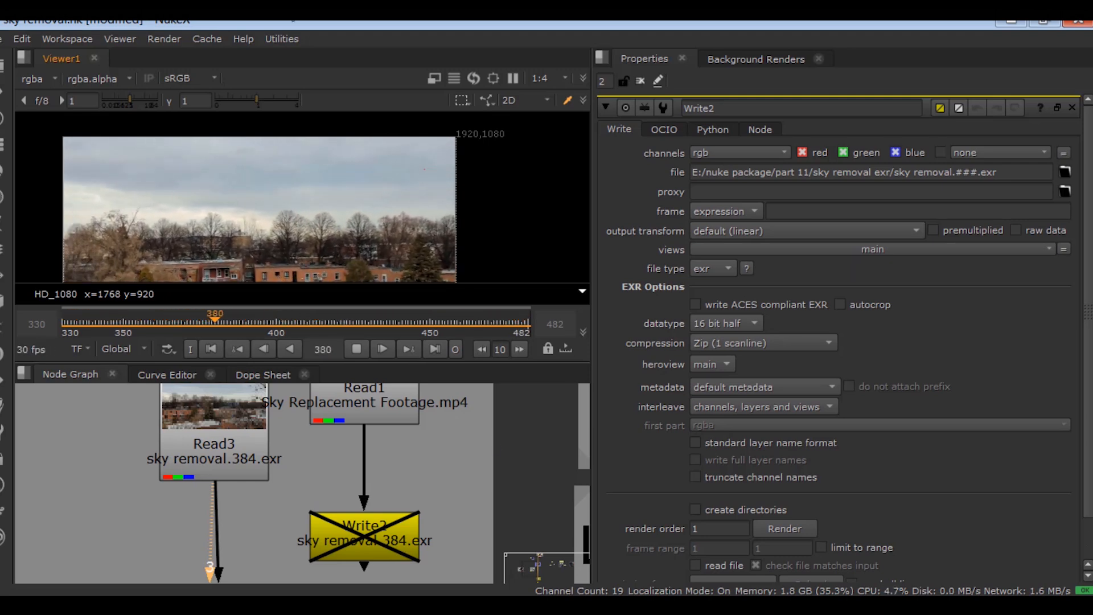
- Stop playback at frame 420, close Write2's settings and maximize the Node Graph
left_click(357, 349)
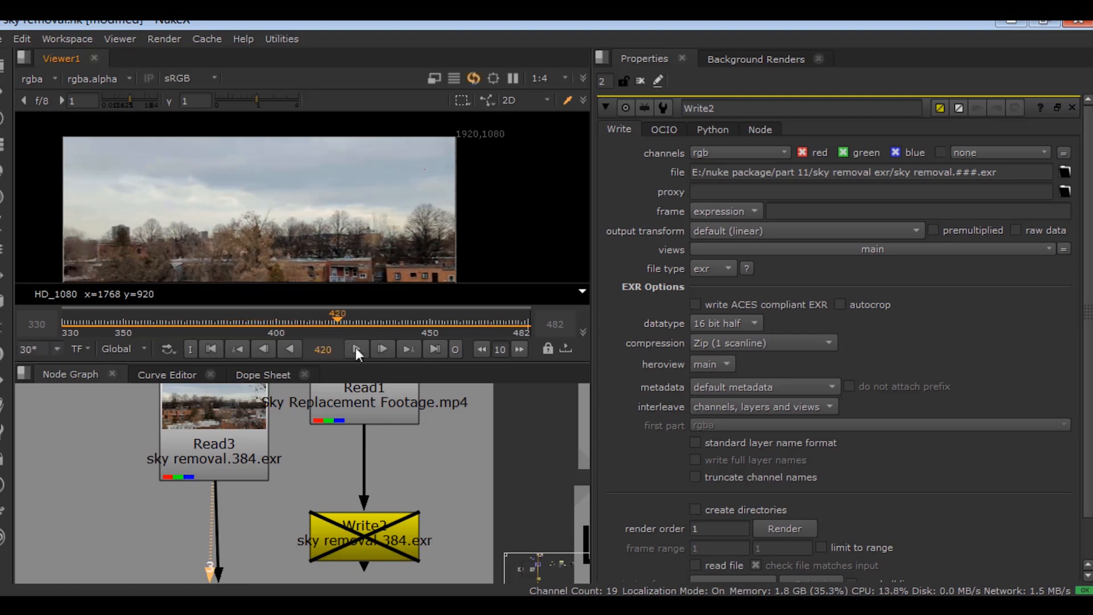
left_click(641, 81)
left_click(429, 436)
key("space")
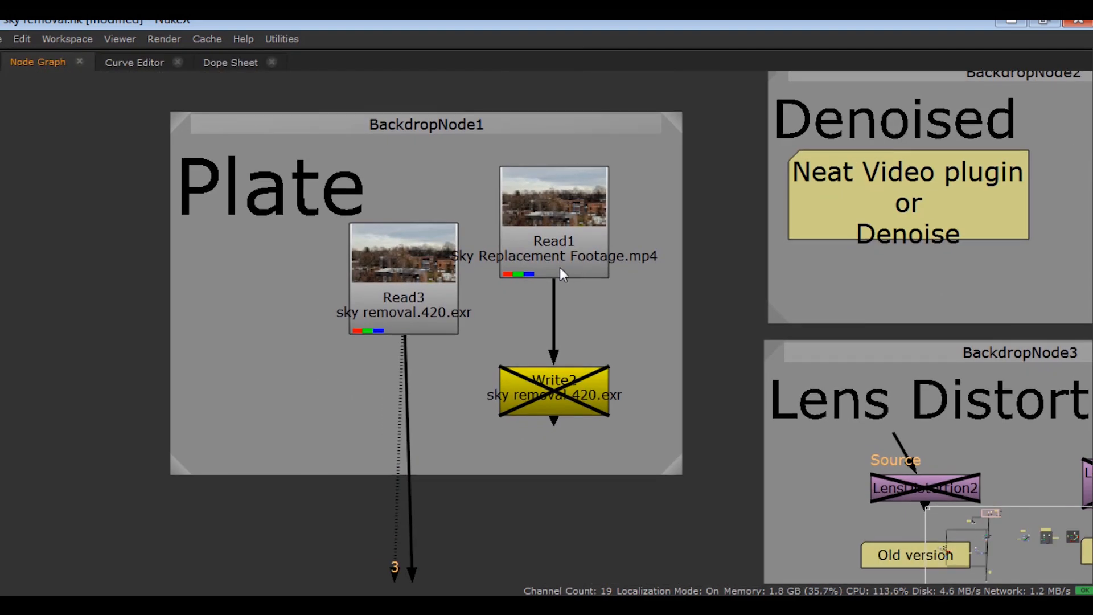
- Pan the Node Graph over to the Denoised backdrop and select Denoise1
left_click(562, 272)
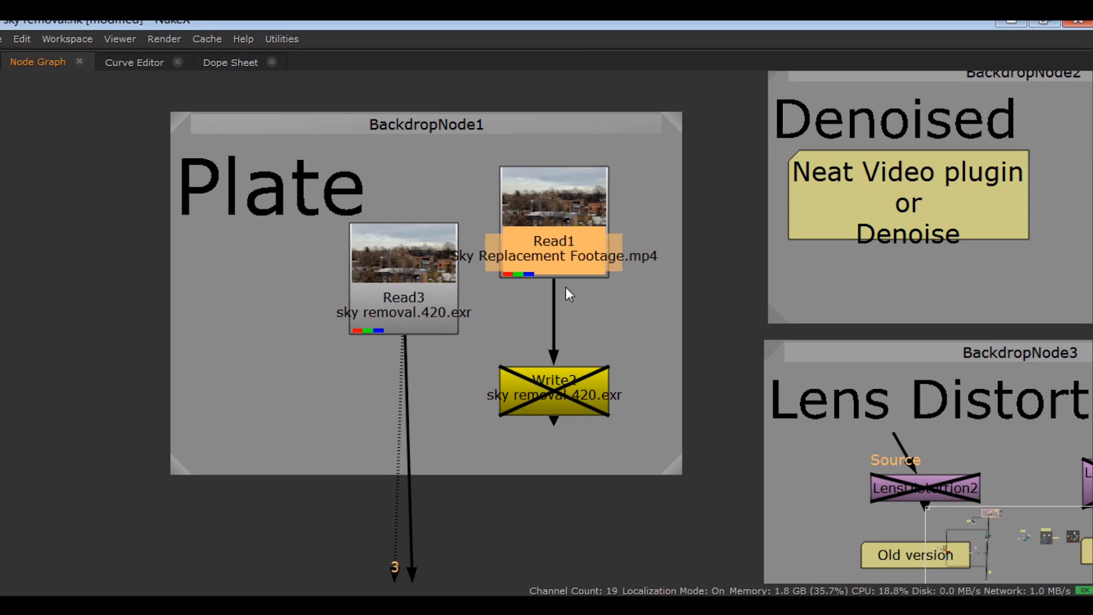
scroll(462, 319, "down", 3)
middle_click_drag(292, 319, 251, 318)
middle_click_drag(762, 254, 646, 320)
left_click_drag(825, 217, 694, 289)
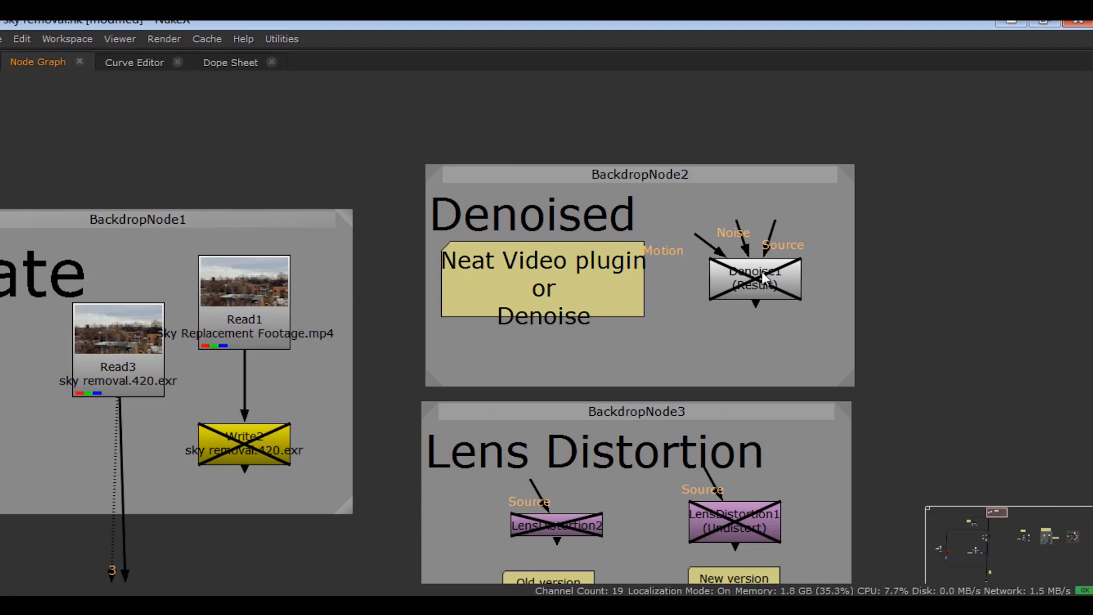
- Add a Denoise node to the plate and line it up on the plate's chain
key("d")
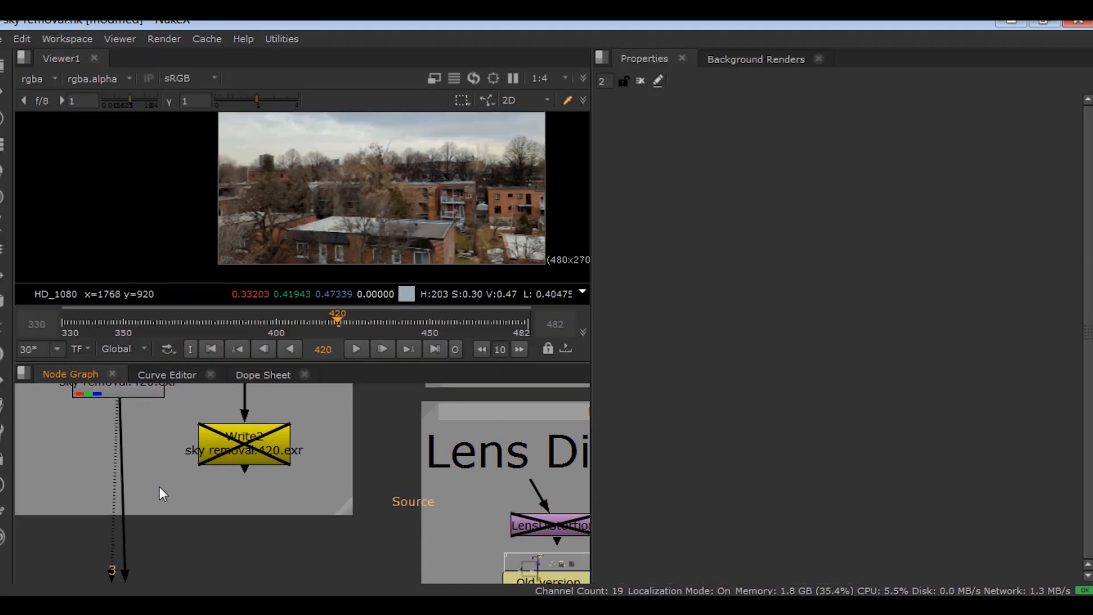
key("Tab")
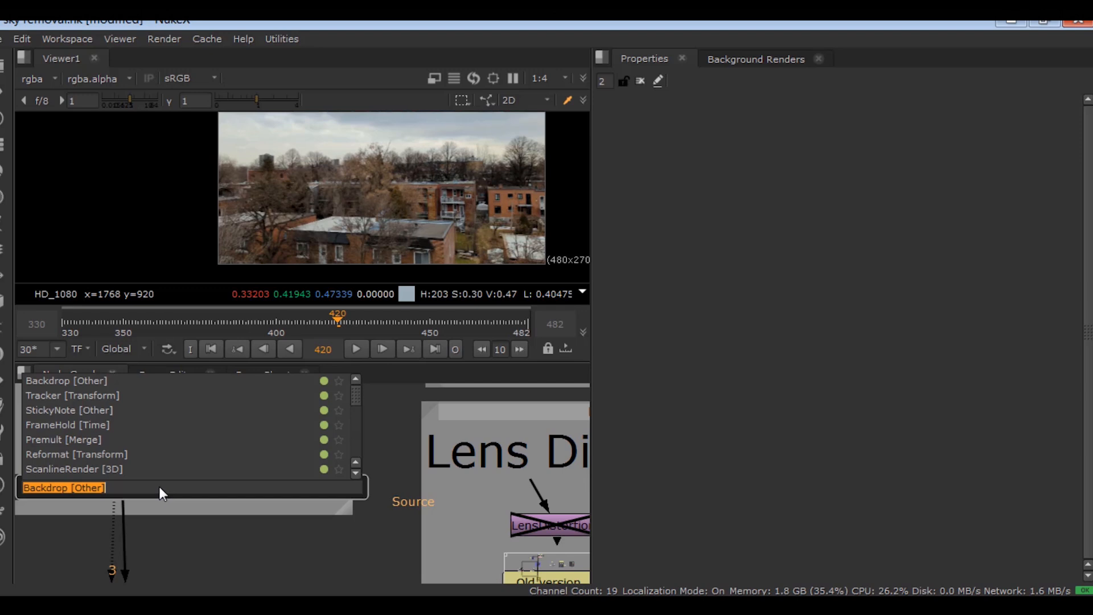
type("denoise")
left_click(90, 502)
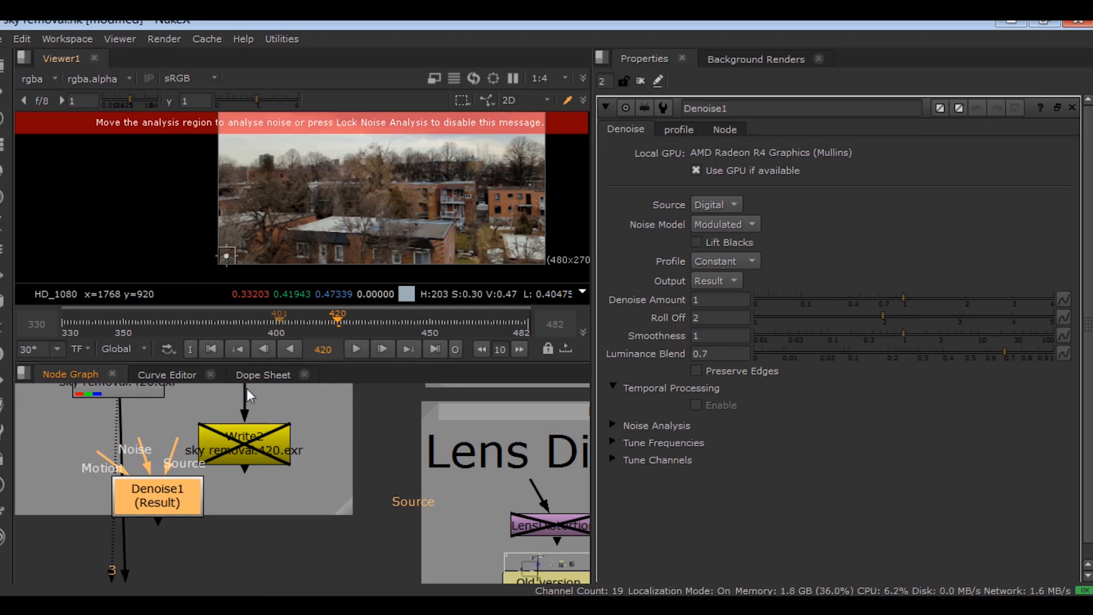
mouse_move(179, 500)
left_mouse_down()
mouse_move(149, 499)
mouse_move(164, 493)
left_mouse_up()
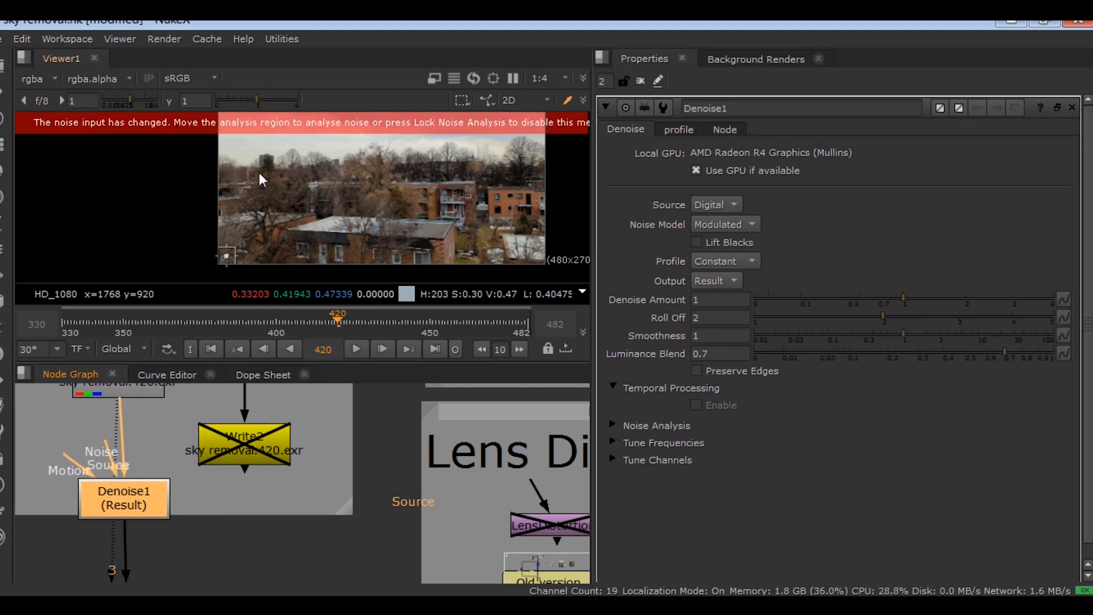
- Place Denoise1's analysis region in the sky (536,560 to 1144,966) and close its settings
left_click_drag(226, 259, 294, 164)
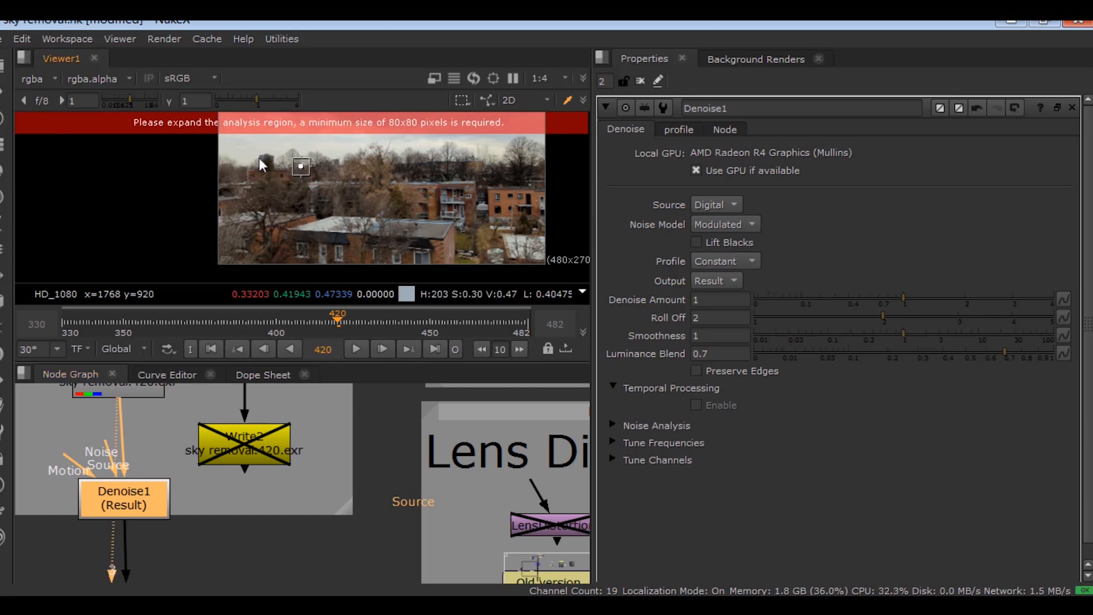
middle_click_drag(314, 173, 294, 219)
left_click_drag(280, 213, 313, 170)
left_click_drag(313, 171, 393, 217)
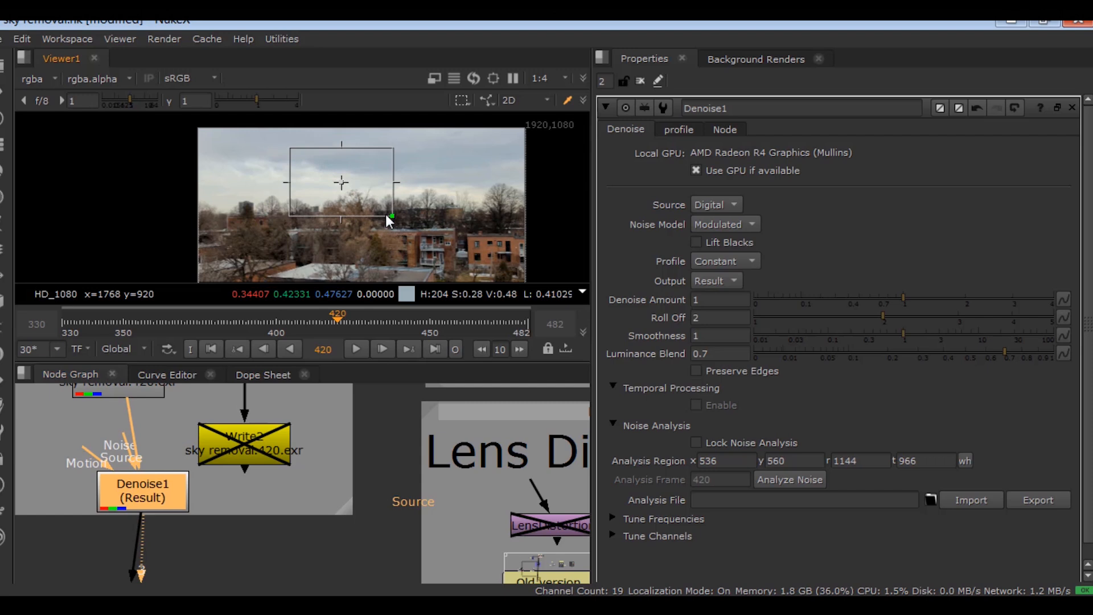
scroll(406, 178, "down", 2)
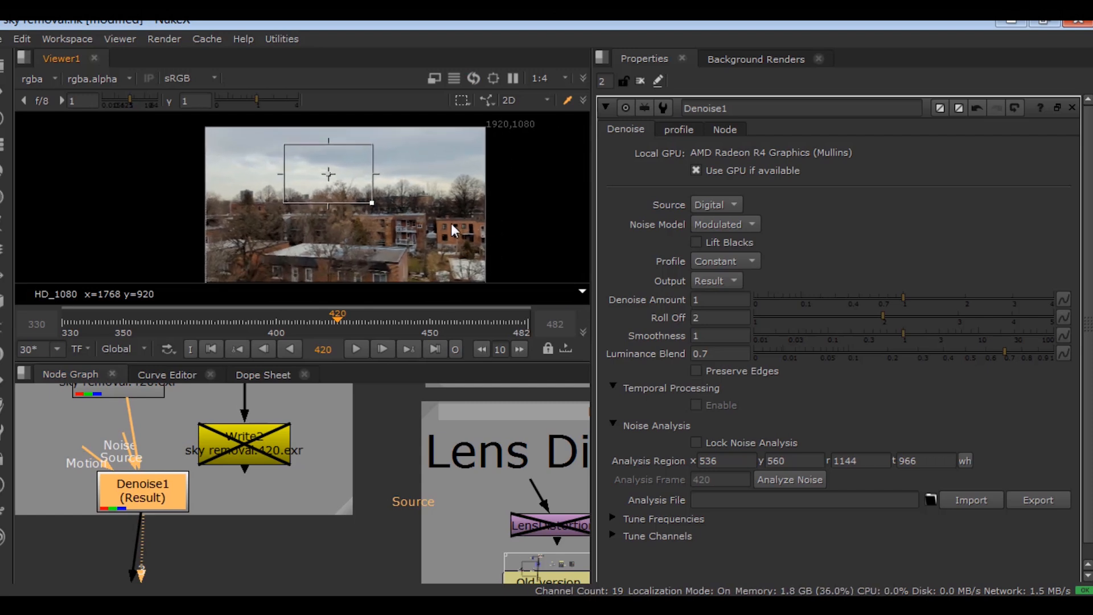
left_click(1071, 107)
left_click_drag(145, 501, 138, 500)
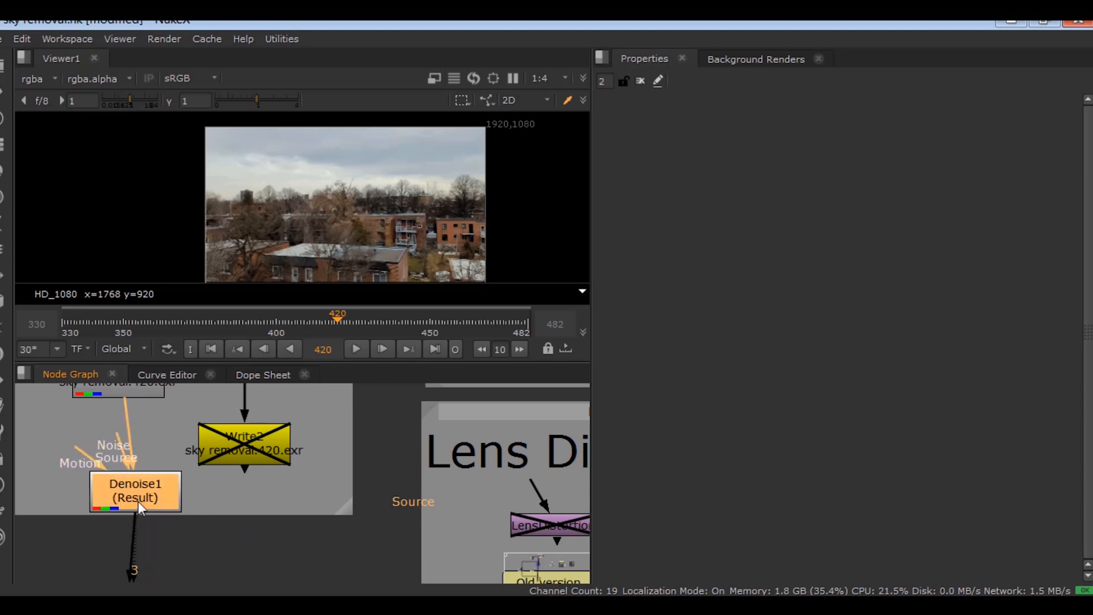
- Extract Denoise1 from the plate chain, move it into the Denoised backdrop and disable it
key("ctrl+shift+x")
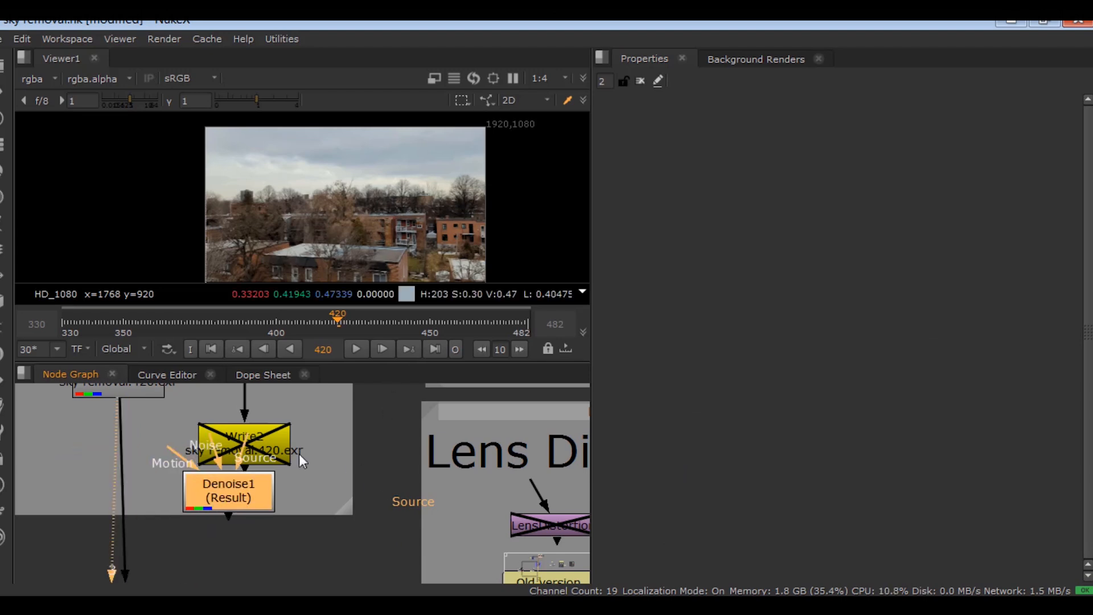
scroll(295, 452, "down", 8)
left_click_drag(227, 545, 531, 425)
key("d")
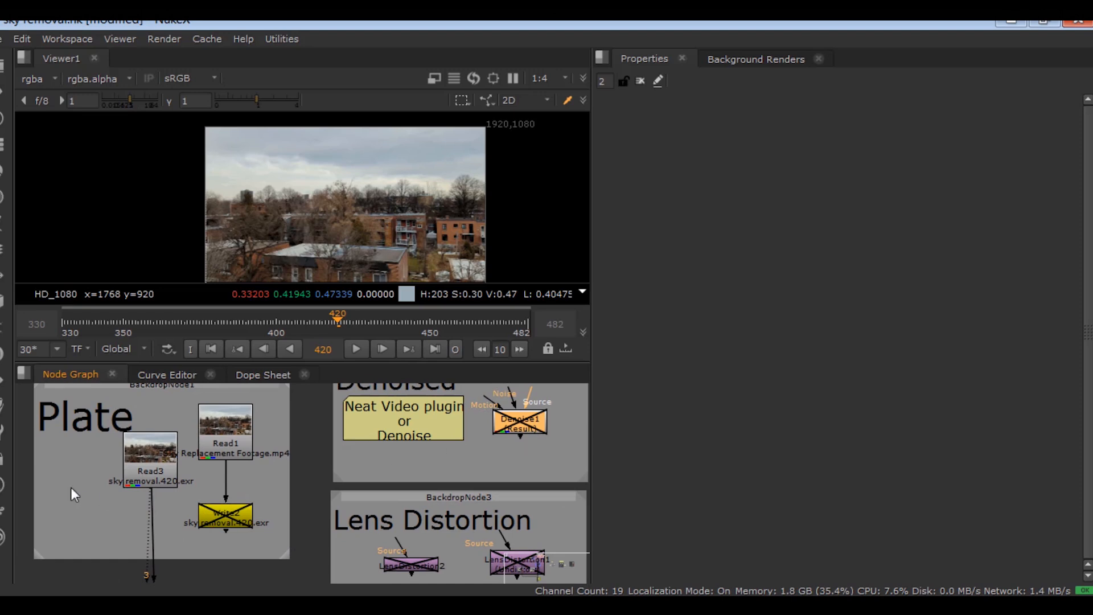
scroll(166, 497, "up", 3)
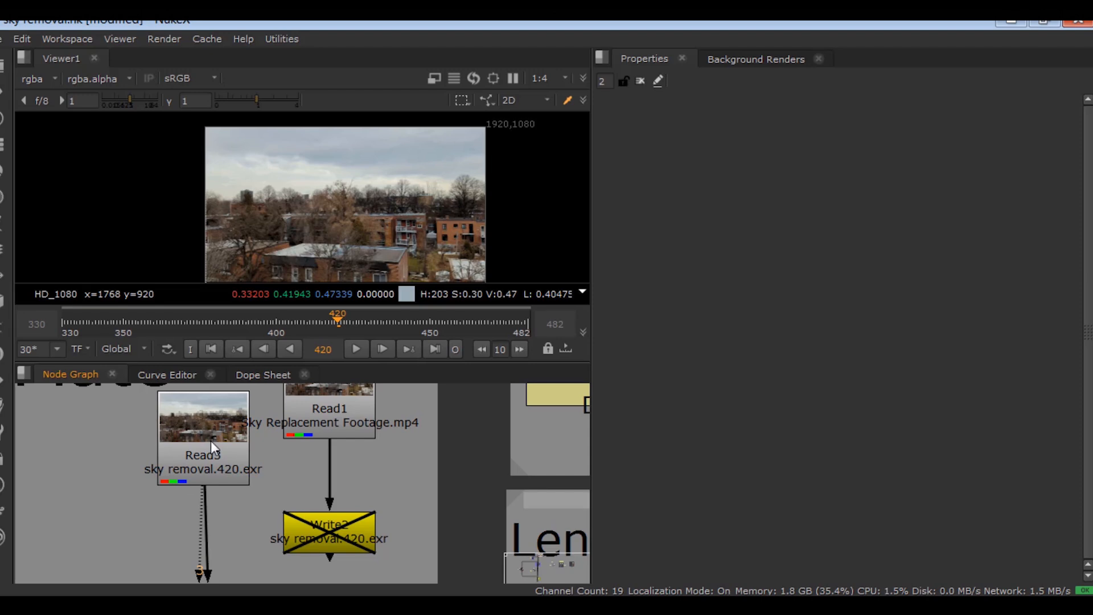
- Nudge the Lens Distortion backdrop and zoom the viewer onto the roof edges
scroll(292, 497, "down", 3)
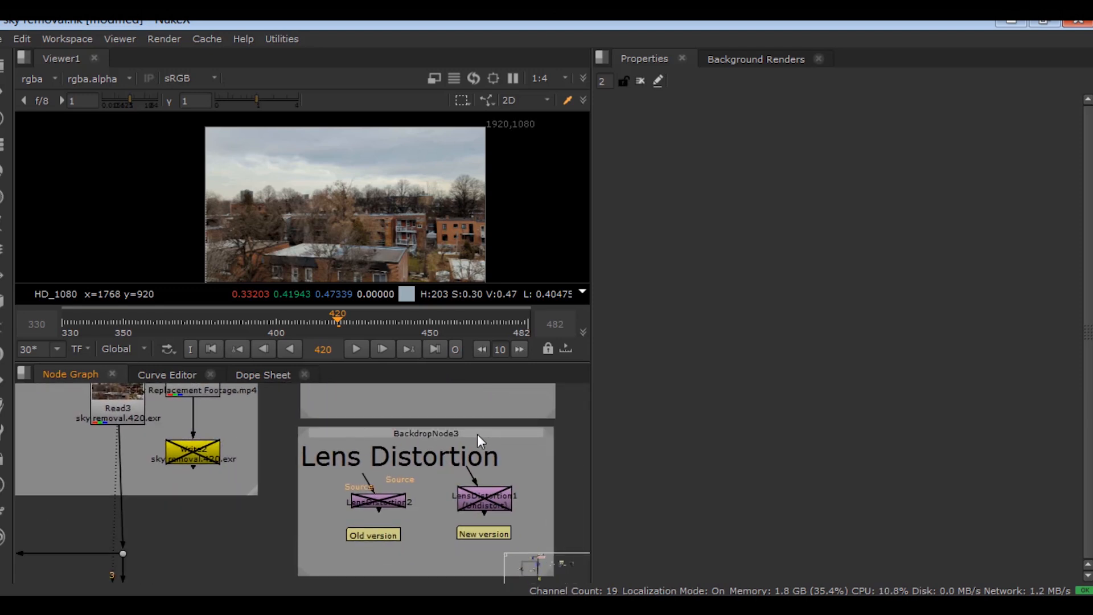
left_click_drag(476, 433, 483, 432)
left_click(335, 552)
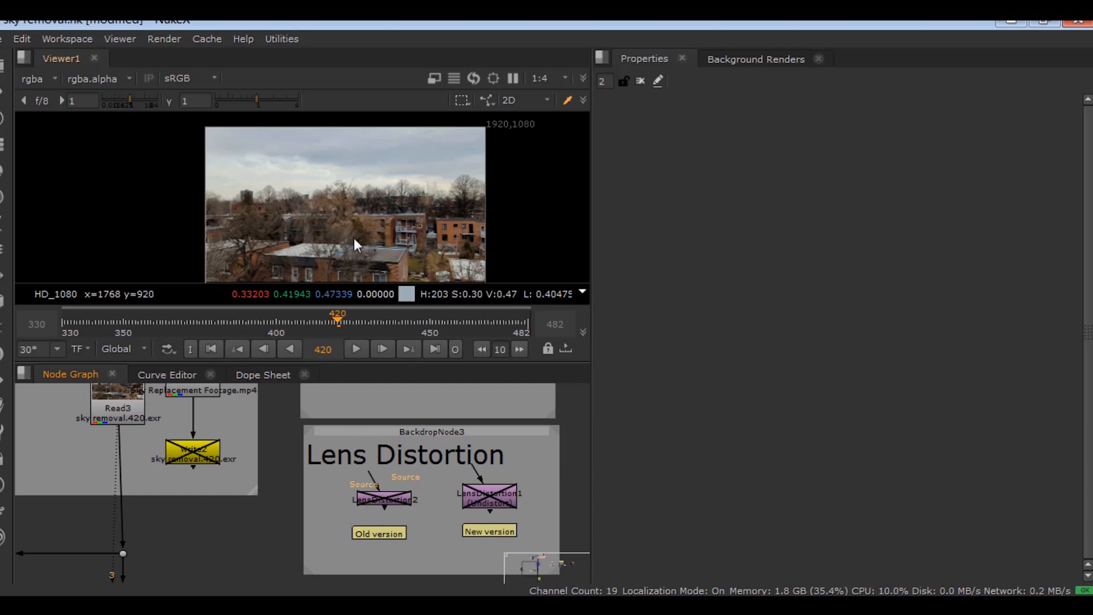
scroll(380, 261, "up", 5)
middle_click_drag(380, 262, 334, 214)
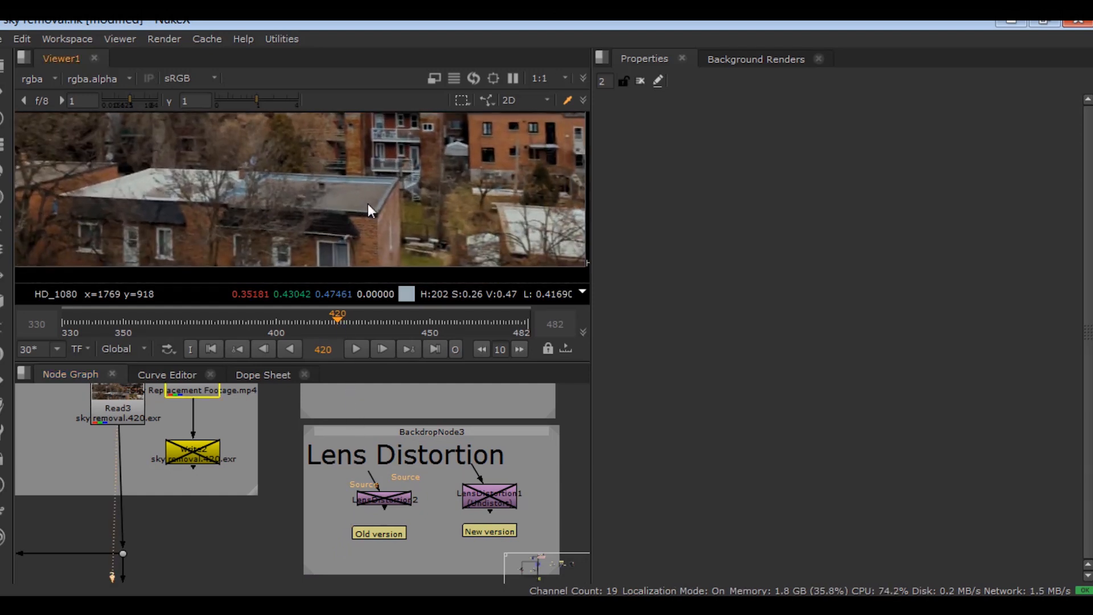
scroll(374, 210, "up", 3)
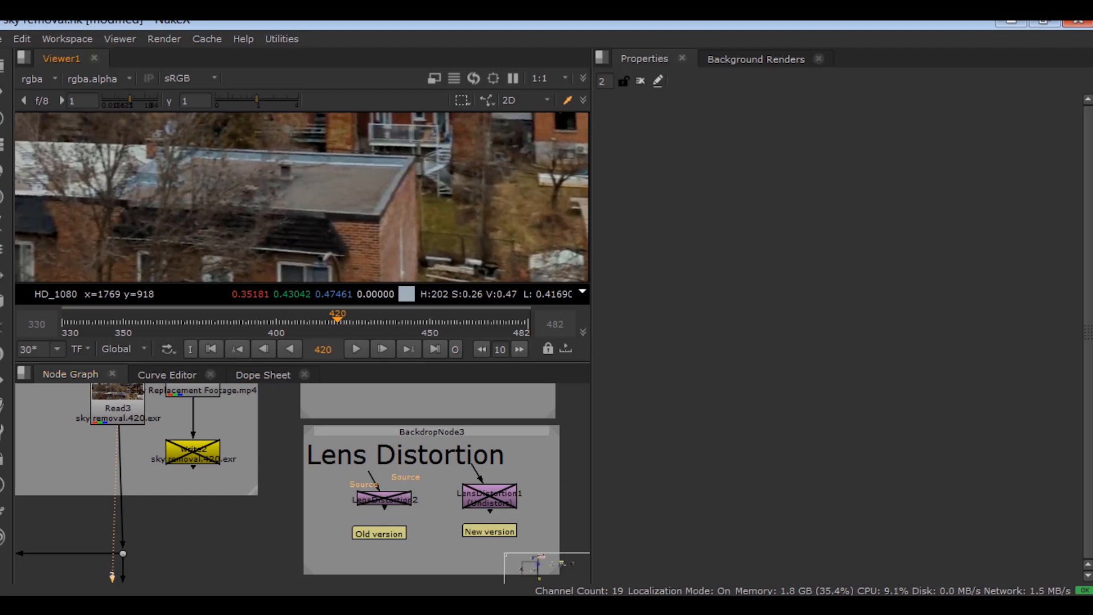
scroll(402, 486, "up", 3)
- Re-enable both LensDistortion2 and LensDistortion1
left_click(380, 499)
left_click_drag(380, 500, 379, 500)
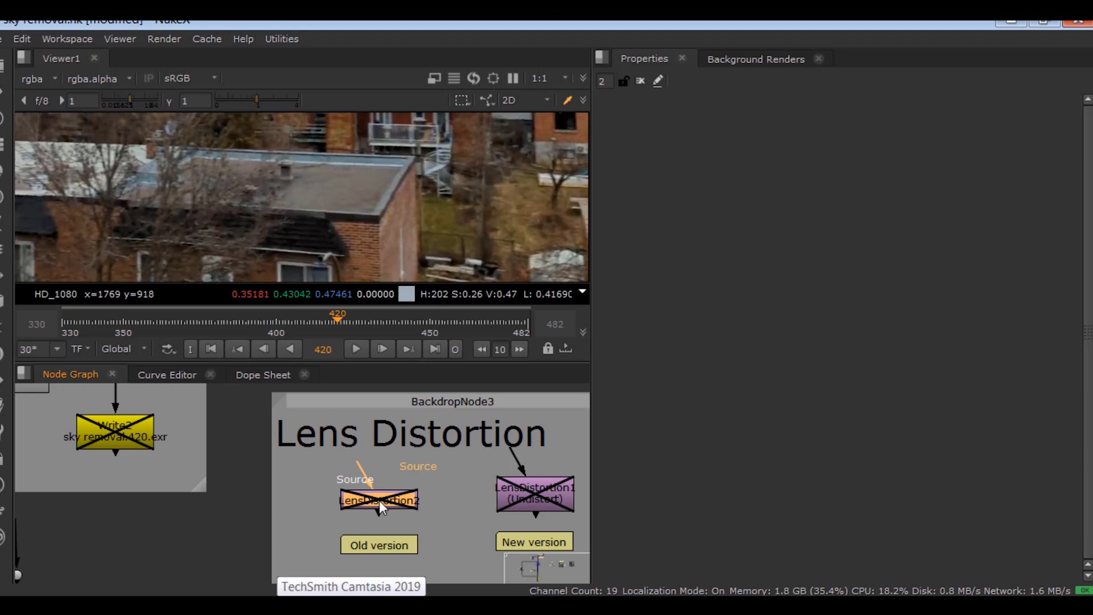
key("d")
left_click(507, 504)
key("d")
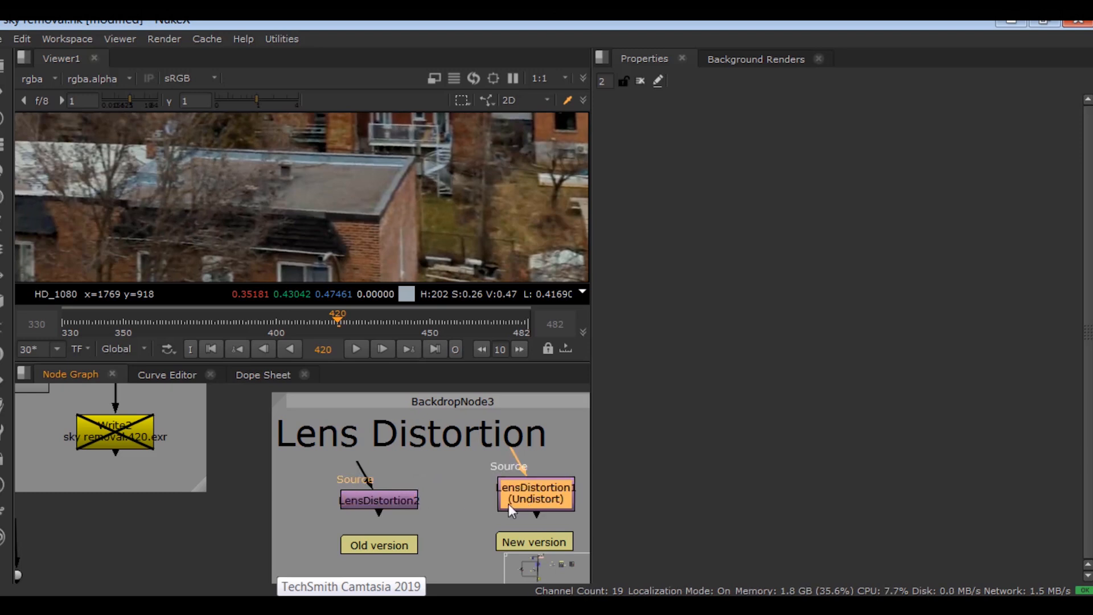
left_click(320, 507)
middle_click_drag(319, 507, 376, 308)
- Maximize the Node Graph to inspect the Old version and New version nodes, then restore the layout
key("space")
scroll(376, 308, "up", 5)
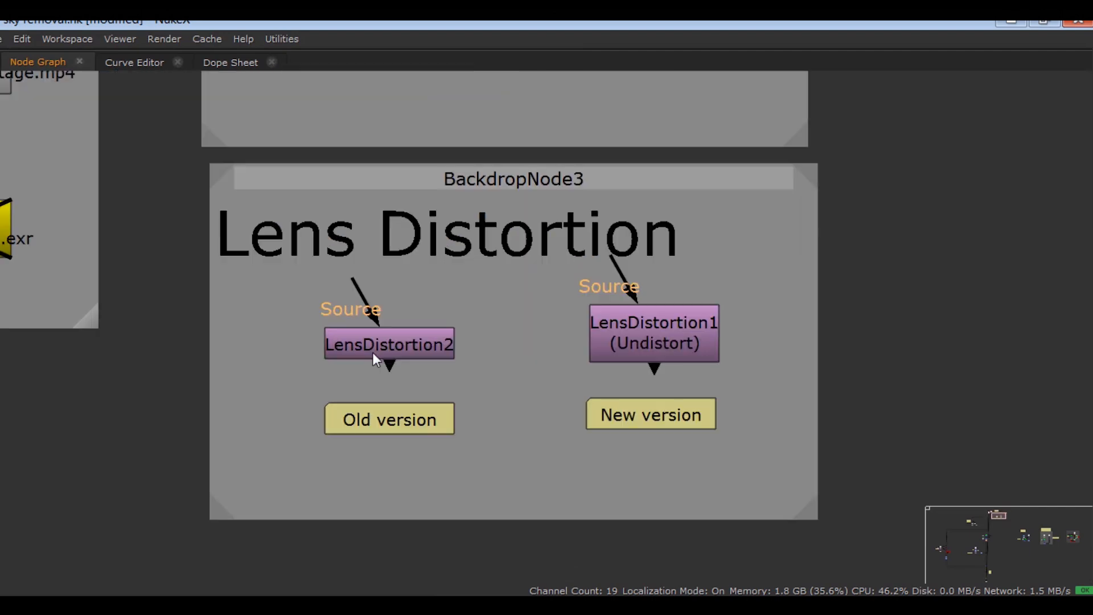
left_click_drag(492, 315, 312, 445)
left_click_drag(722, 283, 537, 441)
left_click(537, 441)
middle_click_drag(515, 415, 389, 449)
key("space")
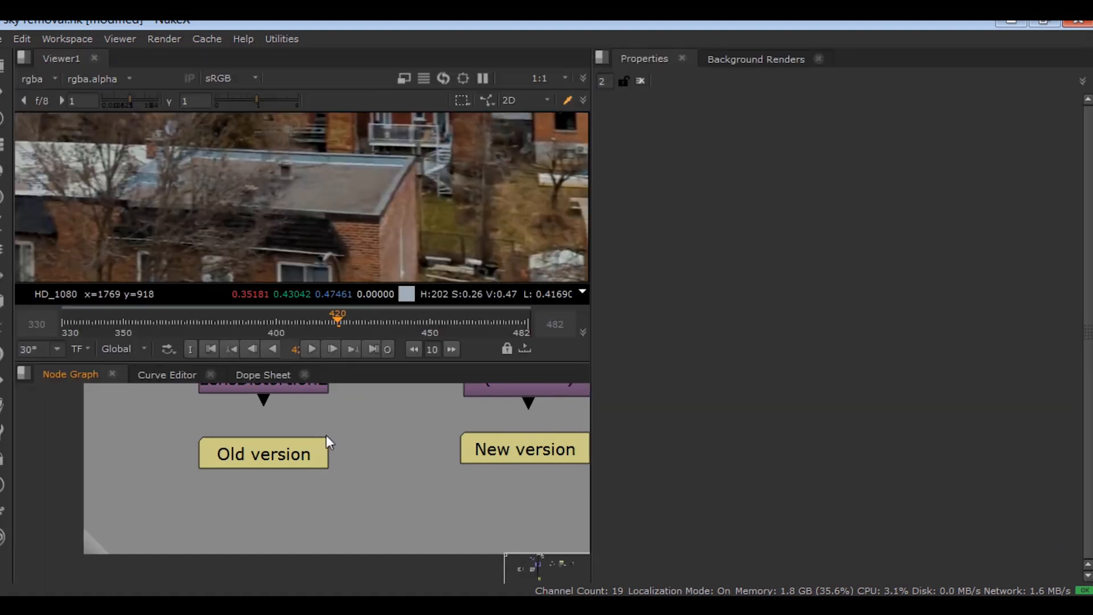
middle_click_drag(307, 514, 253, 530)
- Show LensDistortion1's Analysis settings and start reading in a new image file
double_click(449, 431)
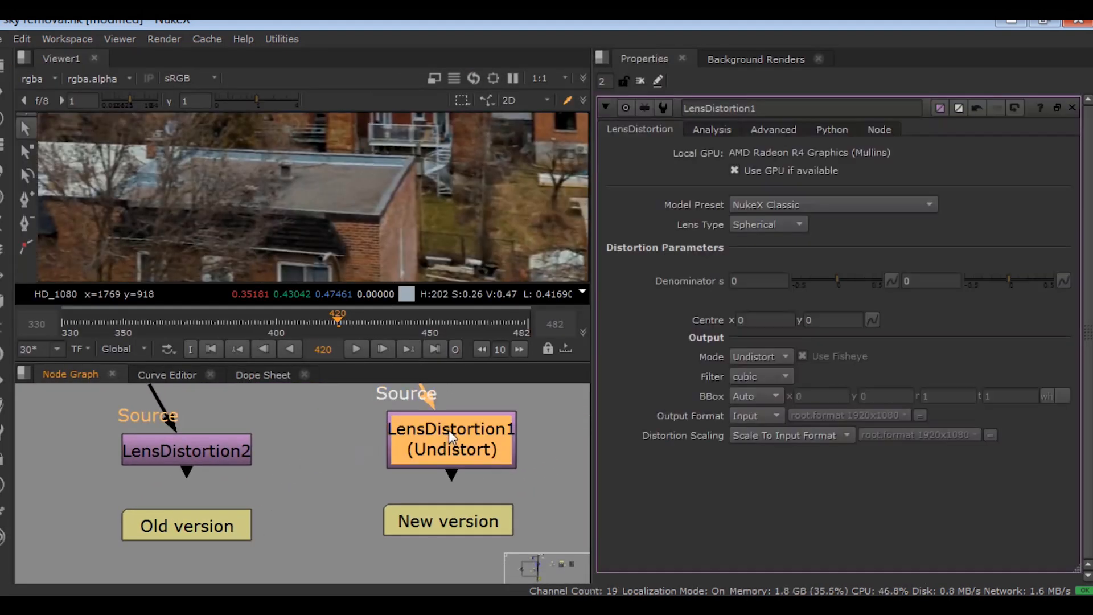
left_click(712, 131)
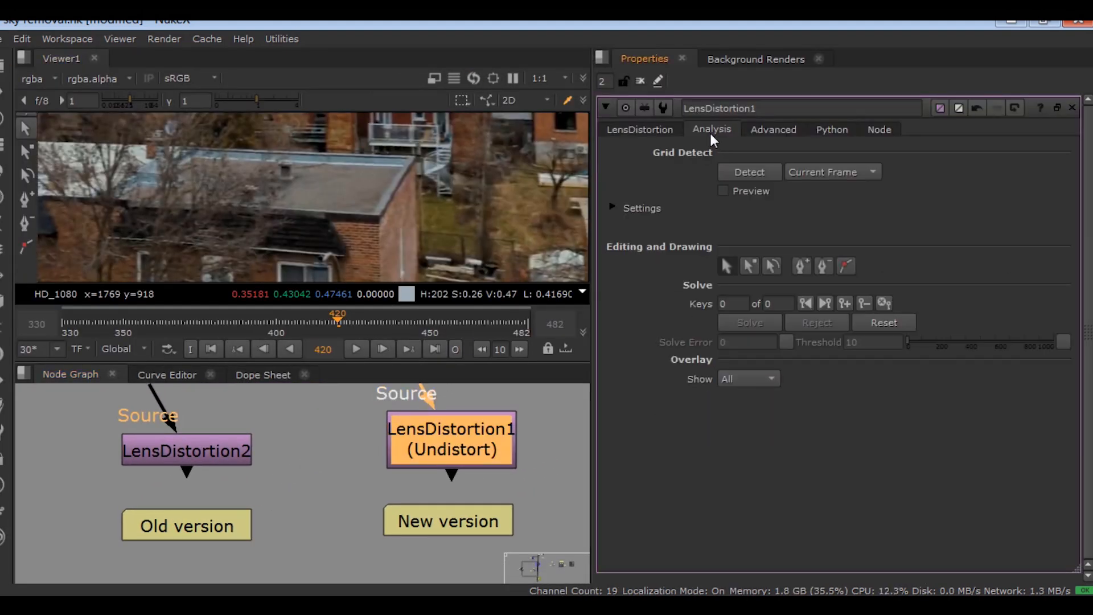
left_click(330, 487)
scroll(330, 480, "down", 5)
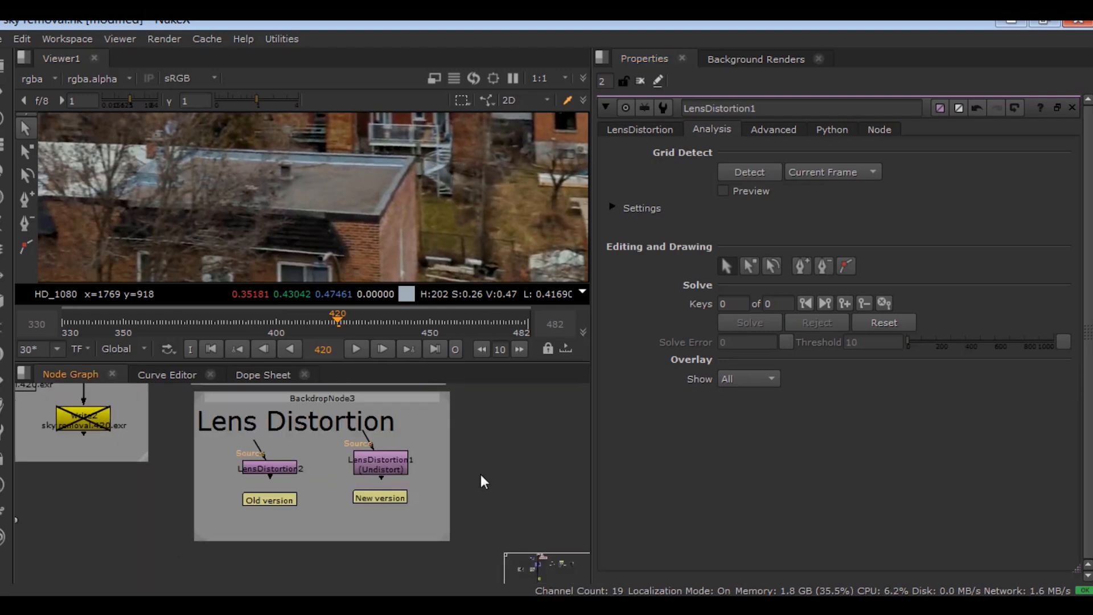
key("r")
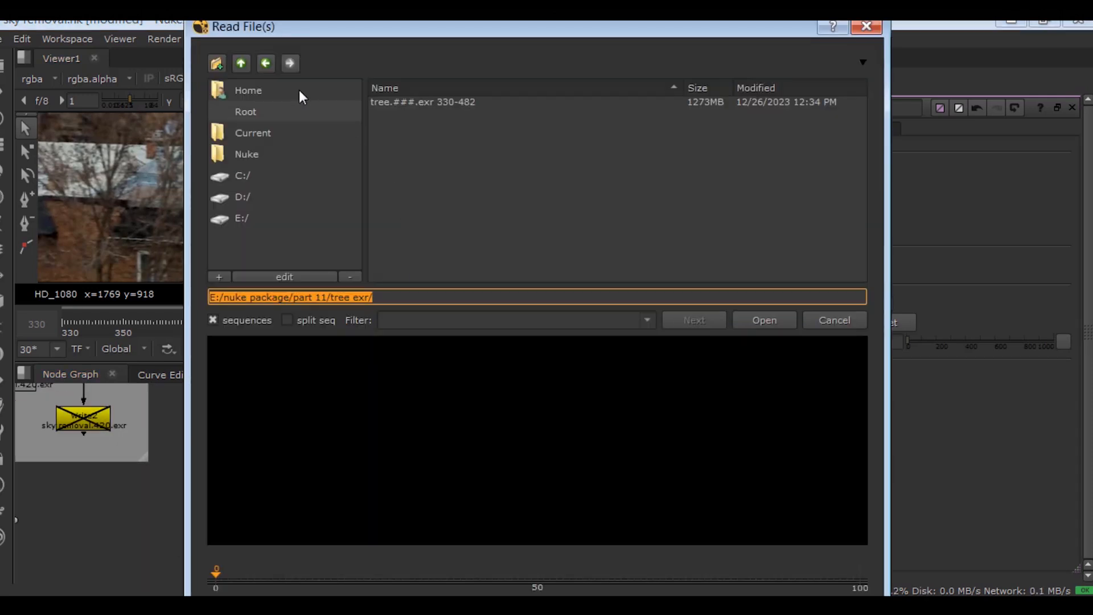
- Load lens grid.png as Read9, view it, and show the grid full-window
double_click(399, 220)
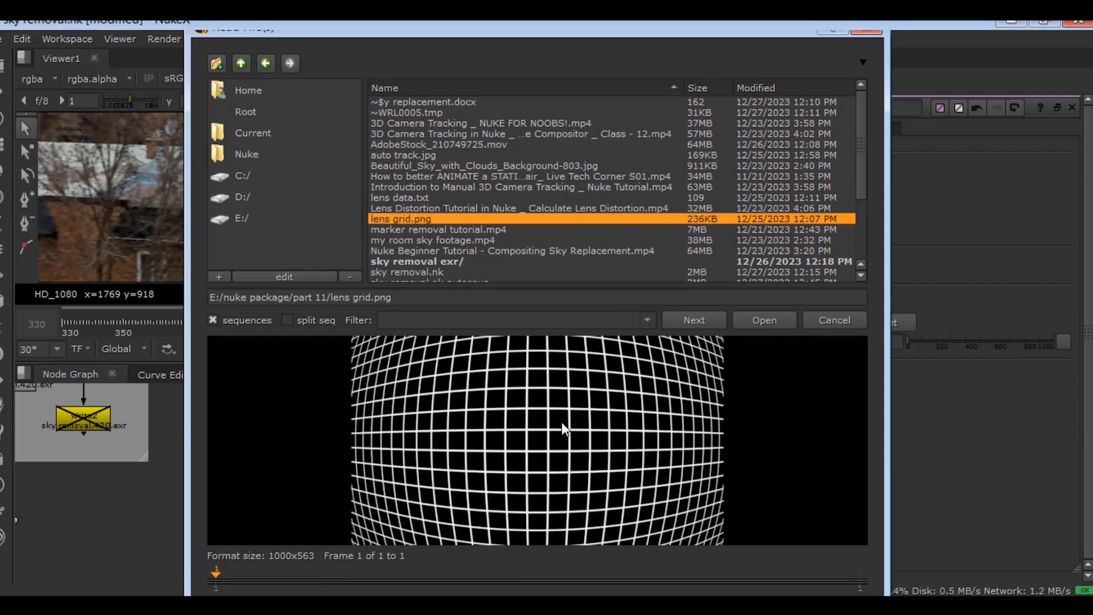
left_click_drag(479, 480, 481, 471)
key("1")
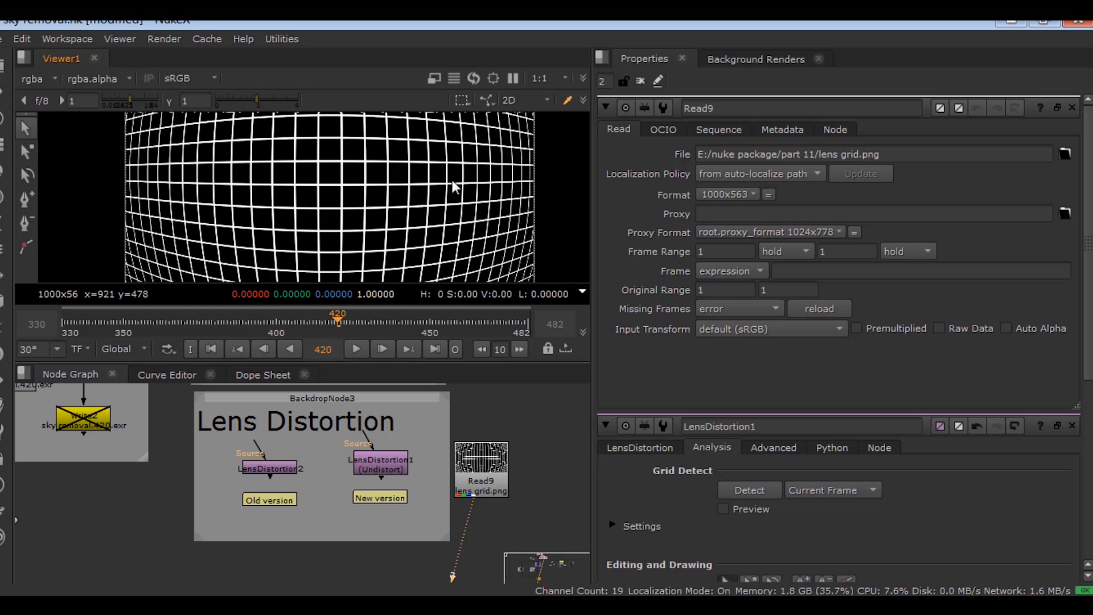
left_click(641, 81)
key("space")
key("f")
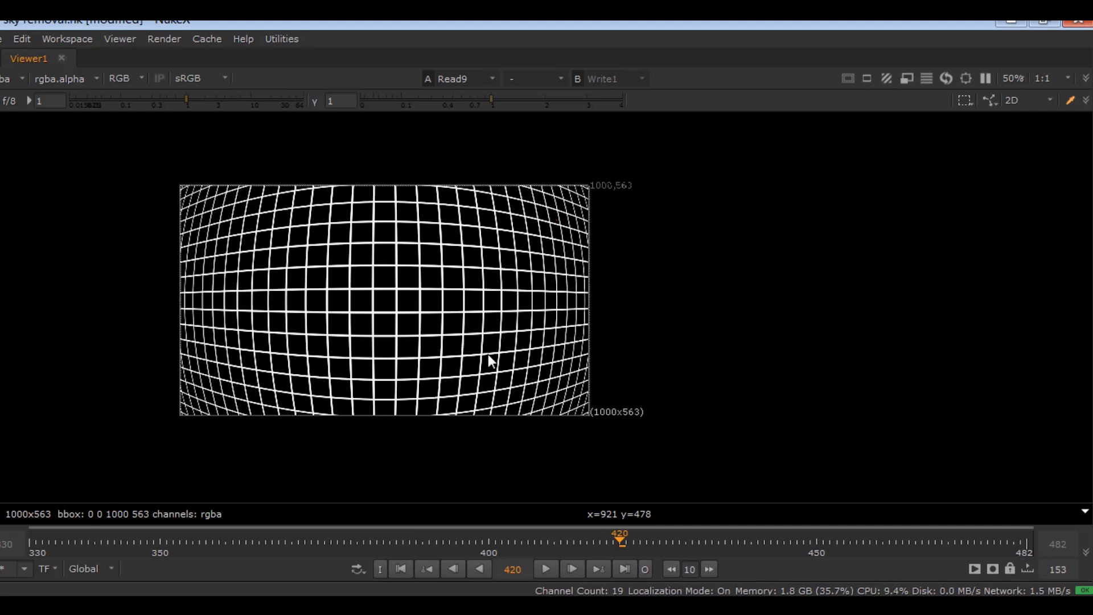
- Restore the panel layout and recentre the lens grid read and image in view
left_click_drag(220, 164, 632, 434)
left_click_drag(632, 435, 160, 172)
key("space")
scroll(447, 490, "up", 3)
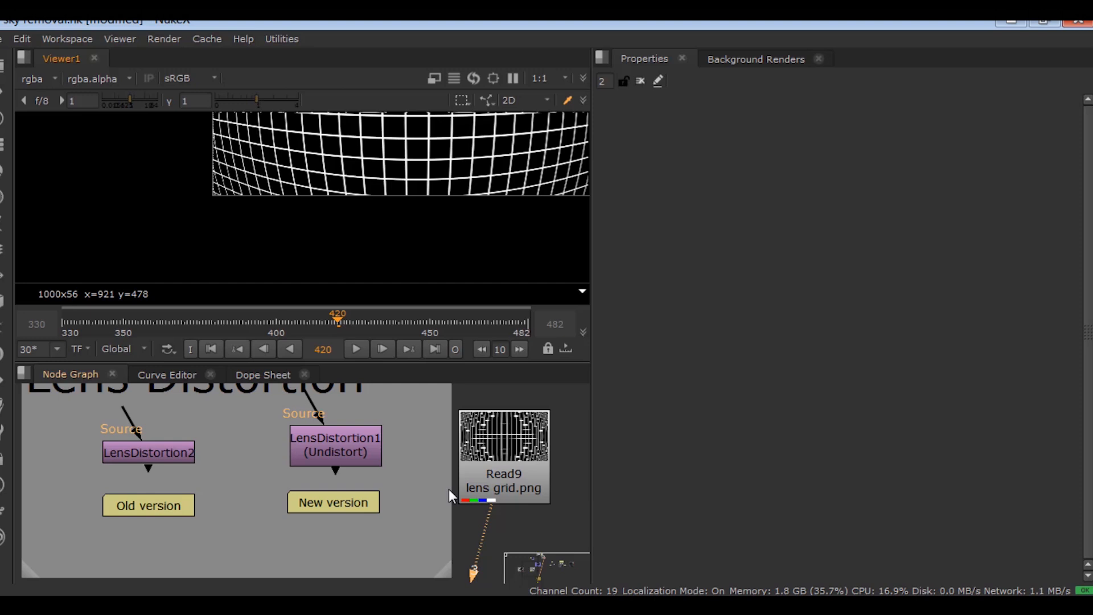
middle_click_drag(439, 439, 335, 433)
scroll(337, 427, "down", 1)
scroll(365, 197, "down", 2)
middle_click_drag(373, 186, 292, 256)
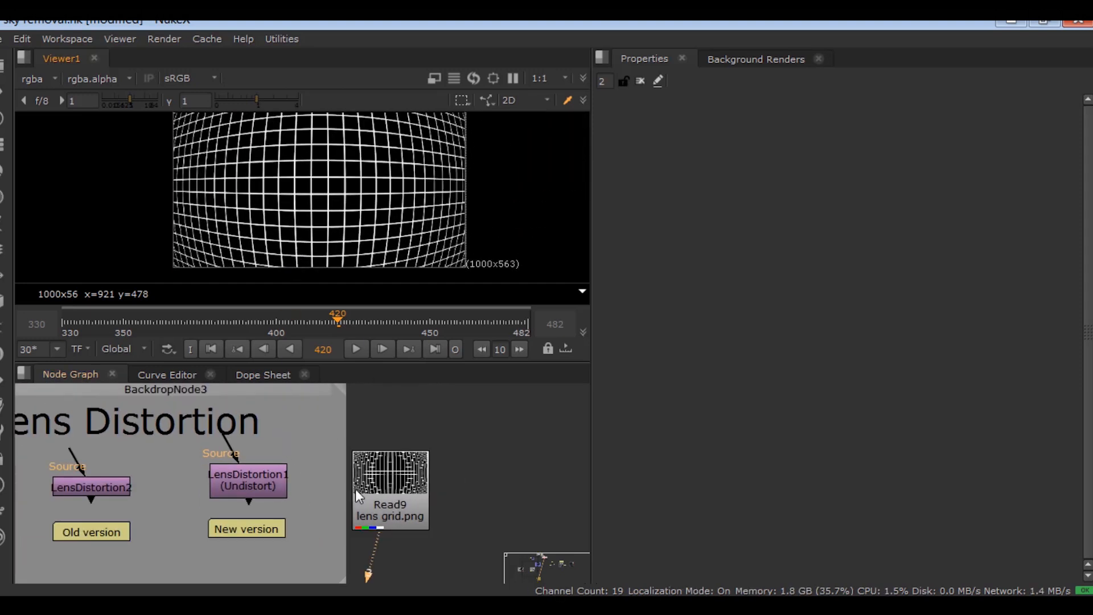
- Connect Read9 as LensDistortion1's source and view LensDistortion1's output
left_click_drag(355, 490, 357, 470)
left_click(244, 483)
left_click_drag(244, 484, 268, 484)
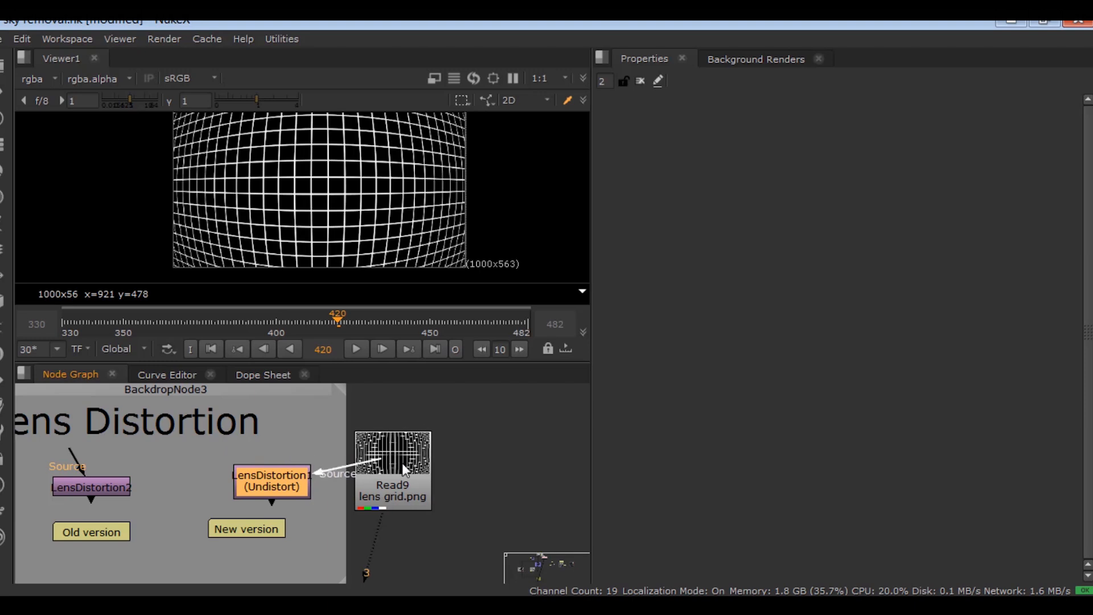
left_click_drag(410, 470, 426, 451)
left_click_drag(274, 491, 318, 523)
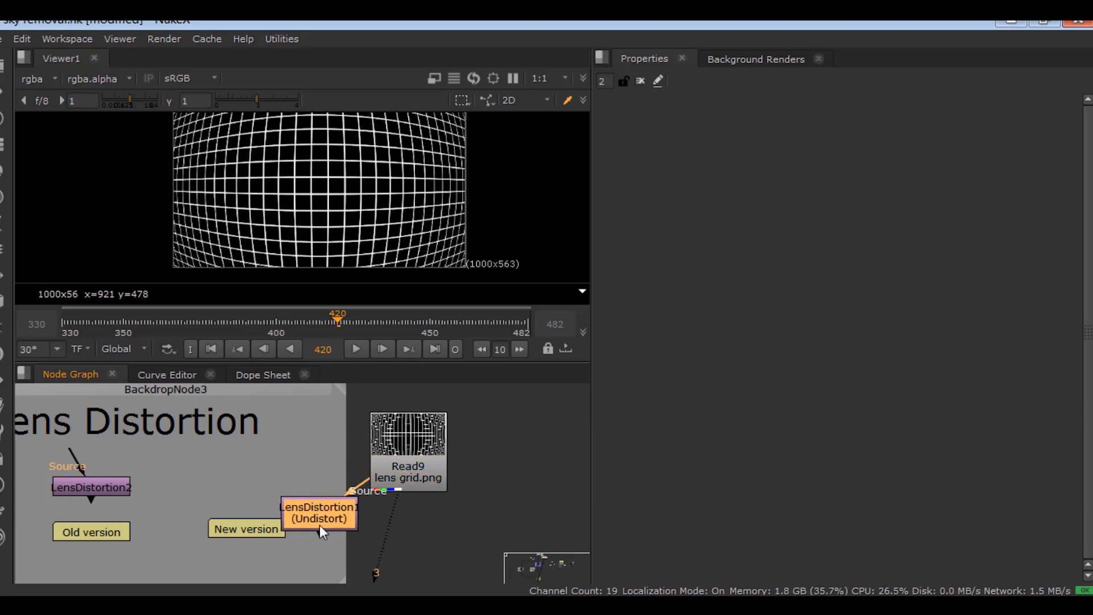
key("3")
key("Return")
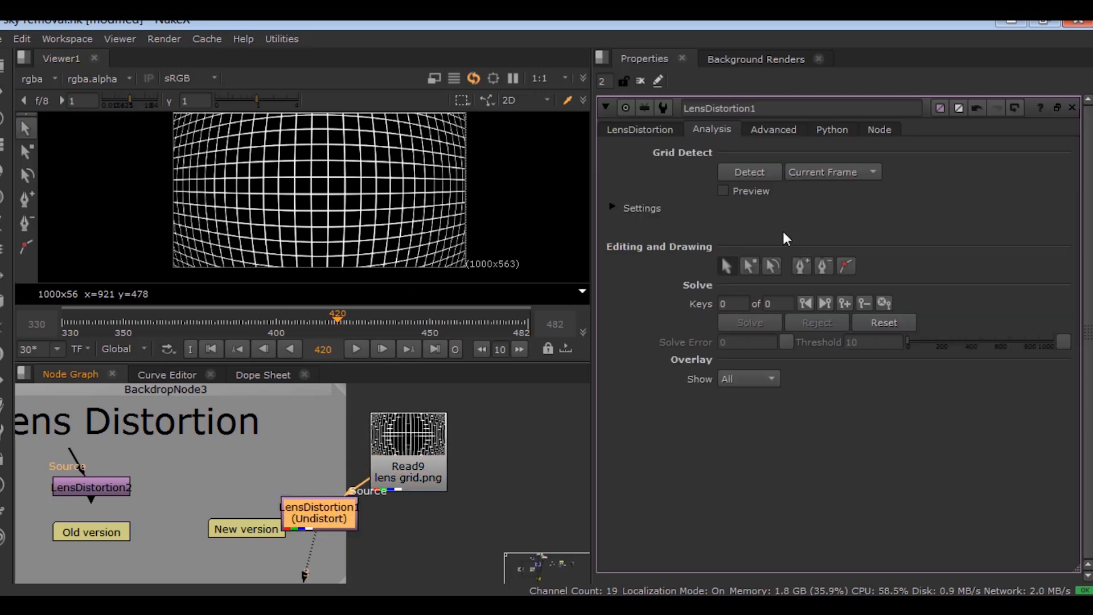
- Detect the grid and solve LensDistortion1 from one grid key (error 1.08)
left_click(752, 171)
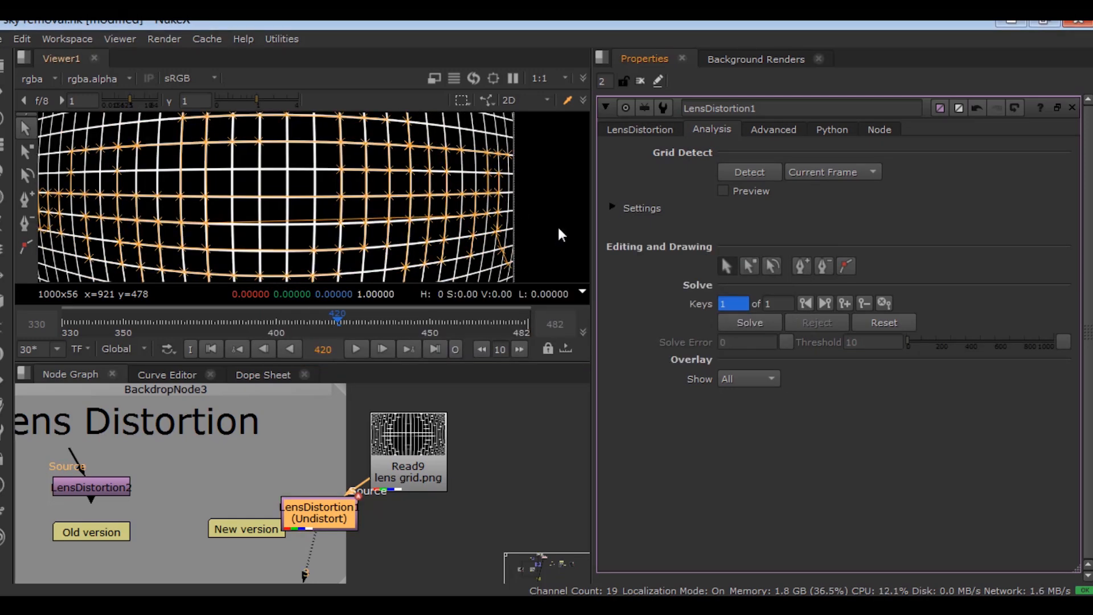
left_click(759, 323)
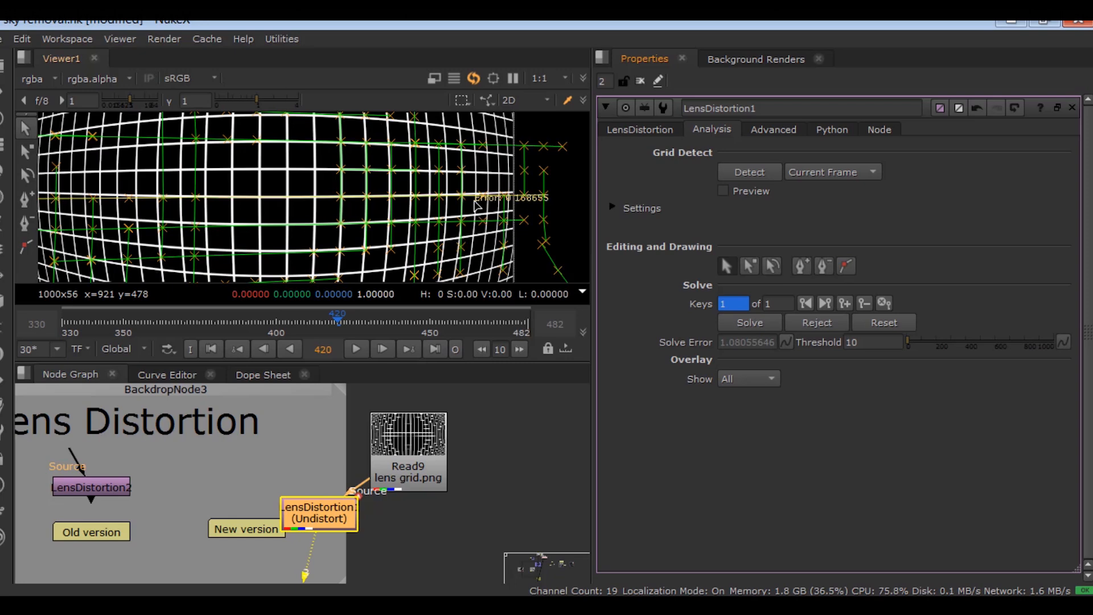
scroll(489, 211, "down", 4)
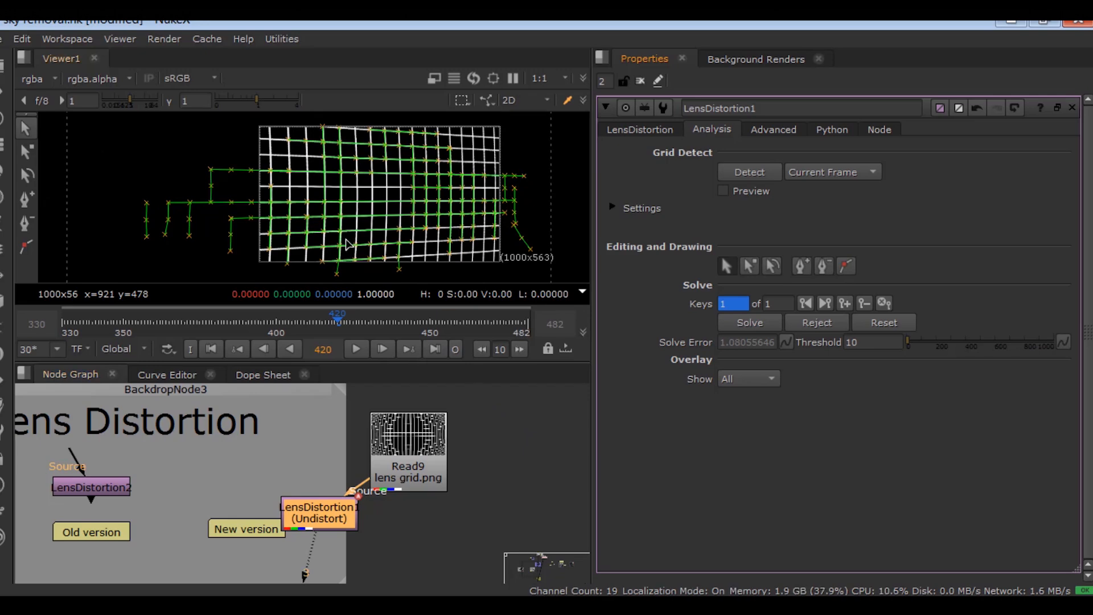
scroll(159, 173, "up", 1)
scroll(346, 188, "down", 2)
- Set LensDistortion1's Mode to Redistort
left_click(637, 130)
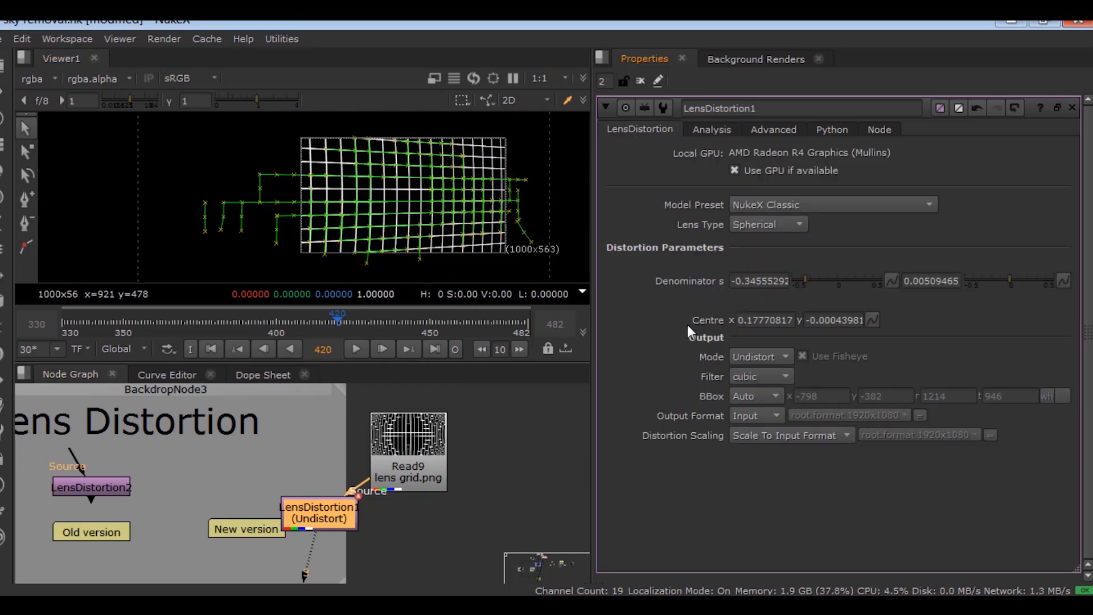
left_click(743, 357)
left_click(744, 373)
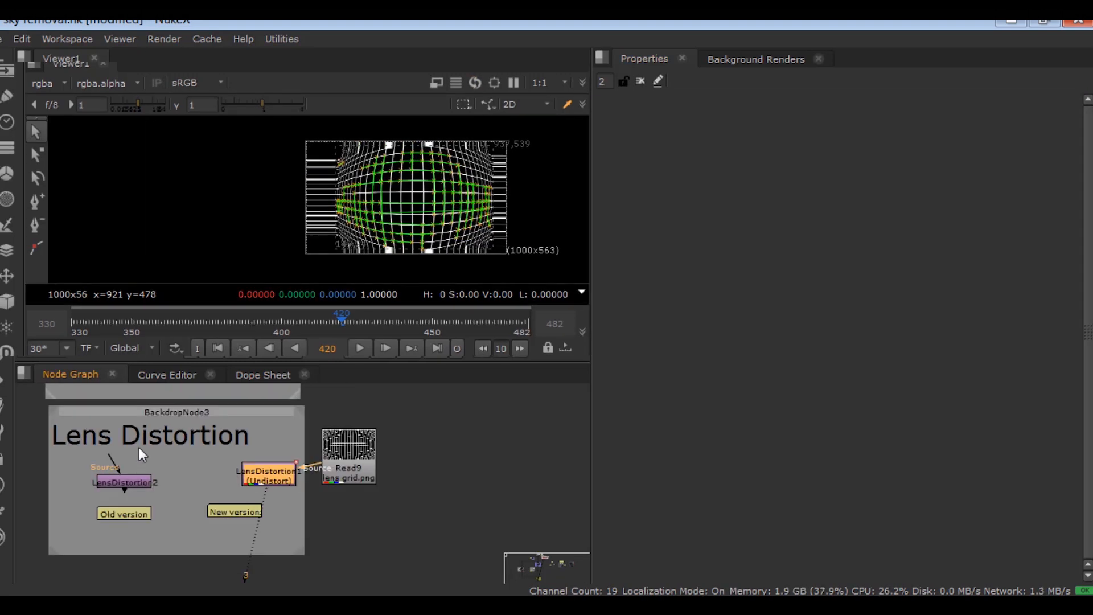
scroll(412, 508, "down", 5)
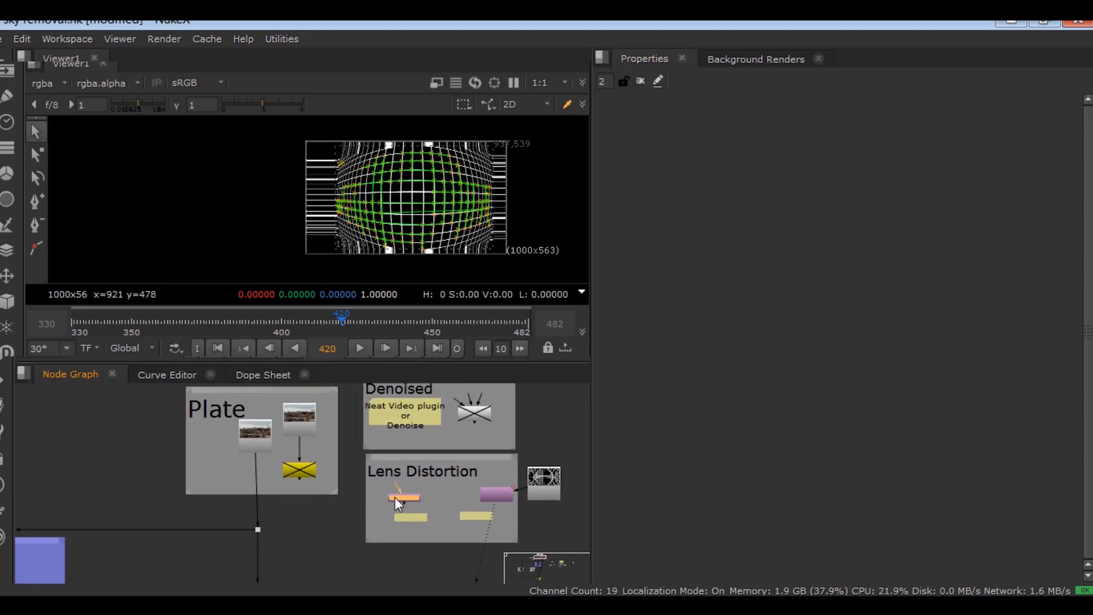
- Pan the Node Graph to the Plate backdrop and open LensDistortion2's settings
scroll(237, 477, "up", 5)
scroll(228, 472, "down", 3)
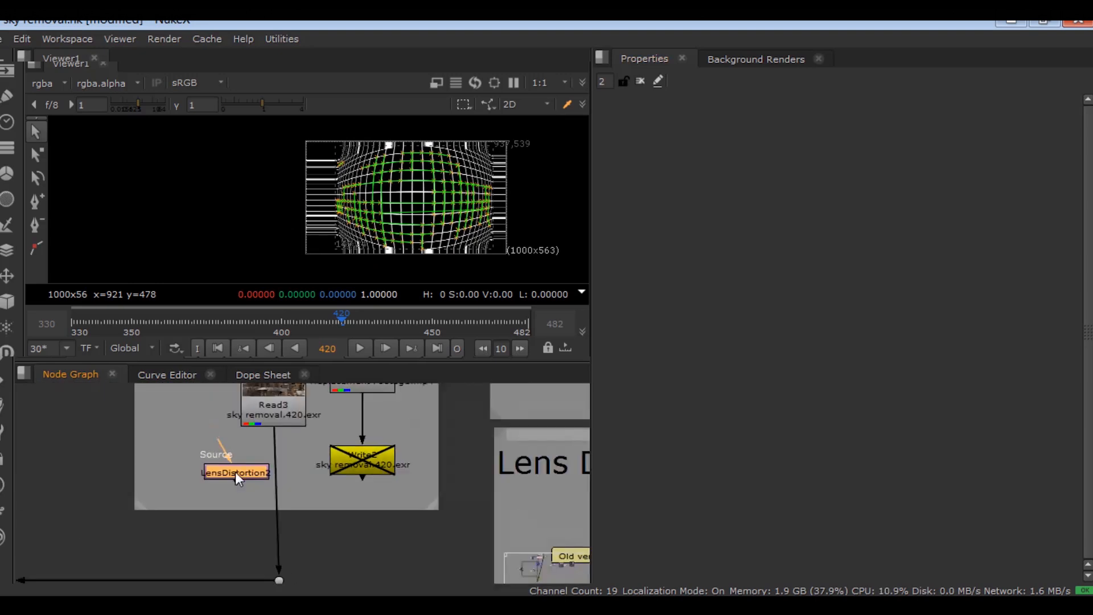
middle_click_drag(252, 405, 266, 442)
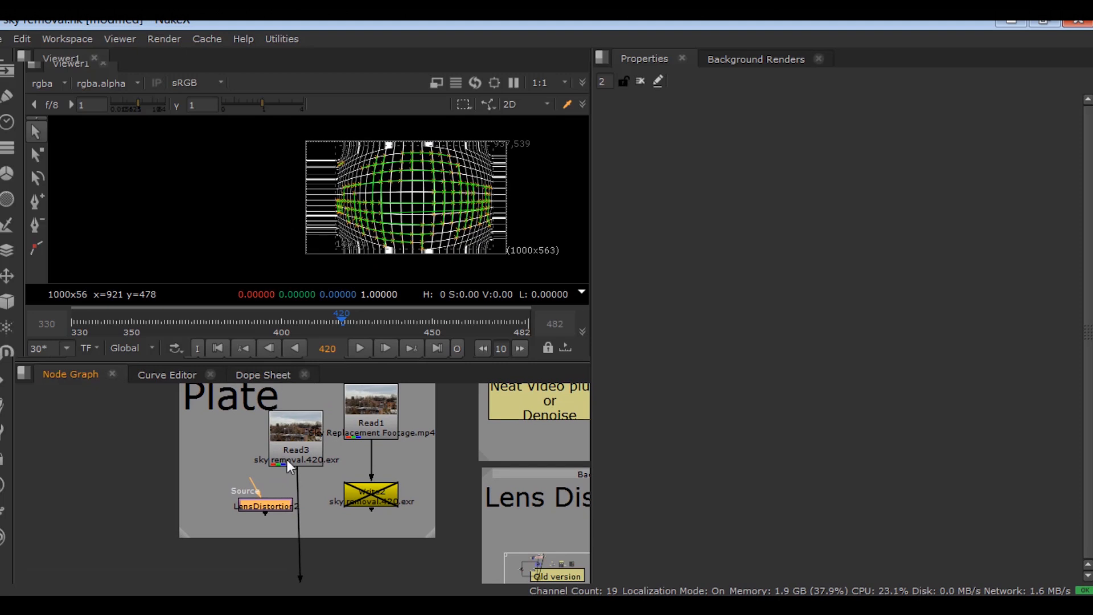
scroll(287, 459, "up", 2)
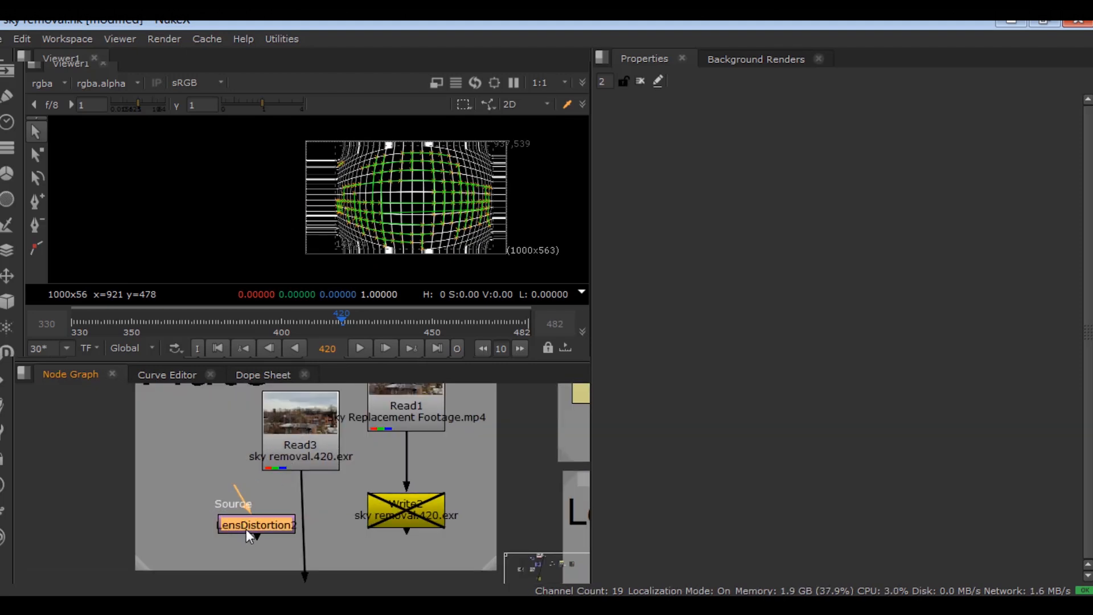
scroll(248, 526, "down", 3)
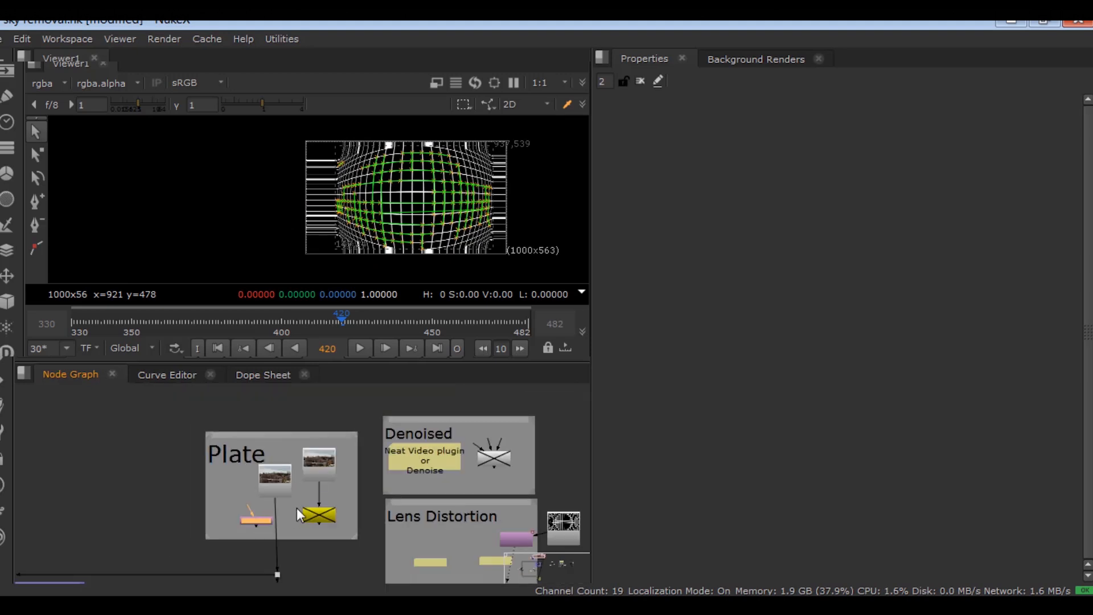
double_click(239, 520)
scroll(292, 511, "up", 1)
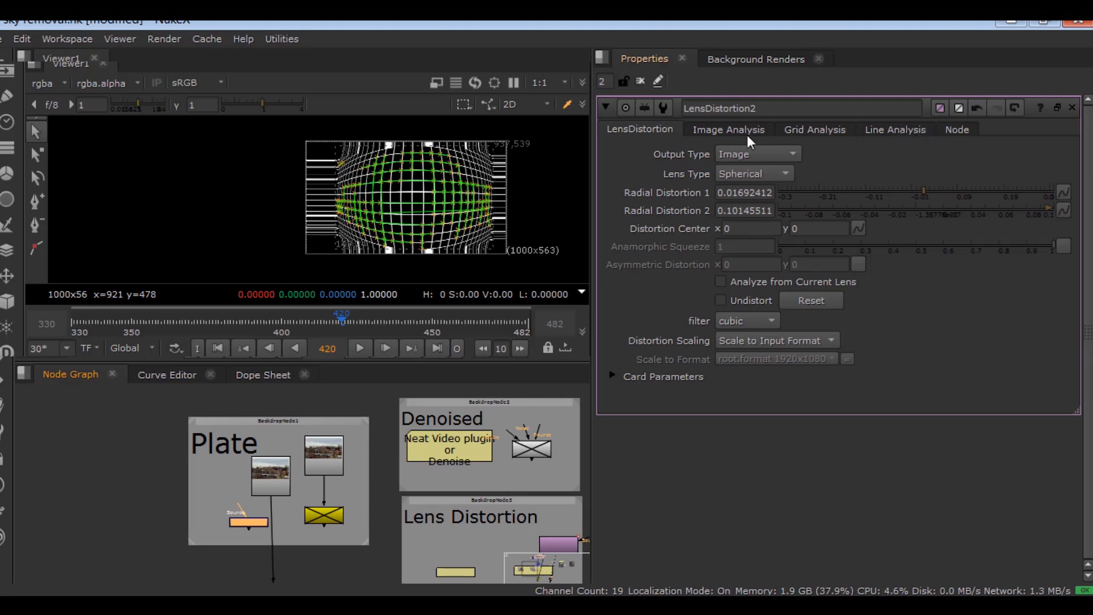
- Look through LensDistortion2's Grid, Line and Image Analysis settings
left_click(818, 130)
left_click(873, 128)
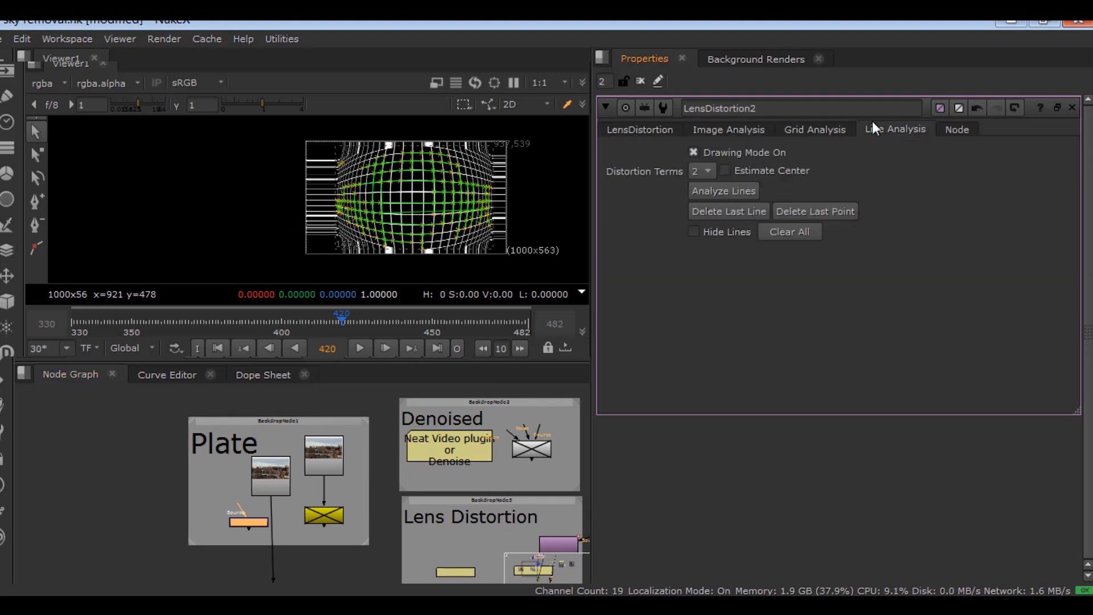
left_click(752, 130)
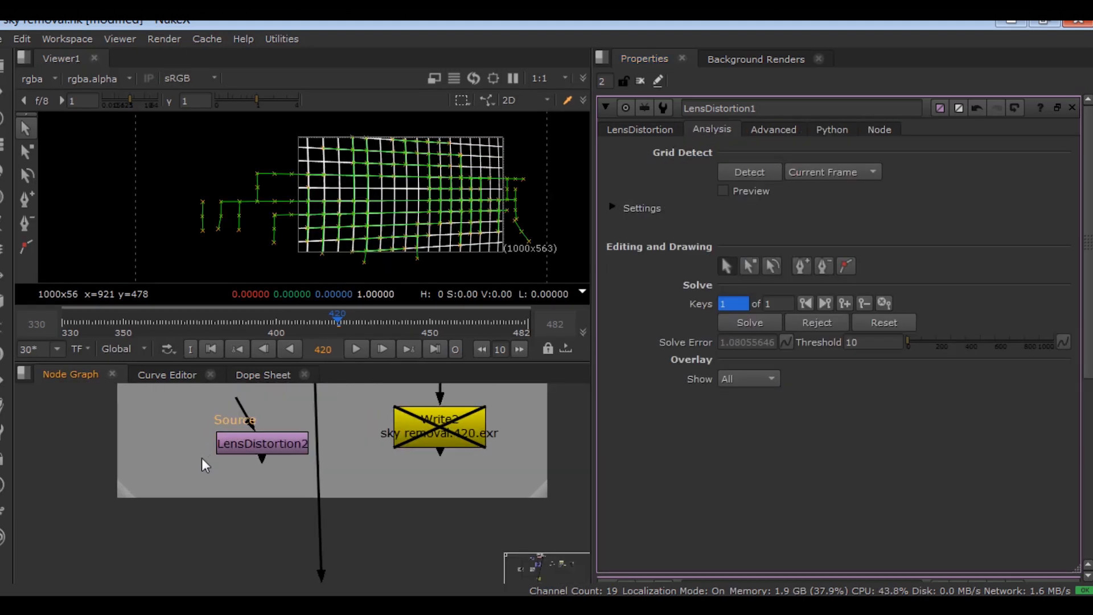
- Create a LensDistortion node from the X command box, then clear the Properties bin and delete it
key("x")
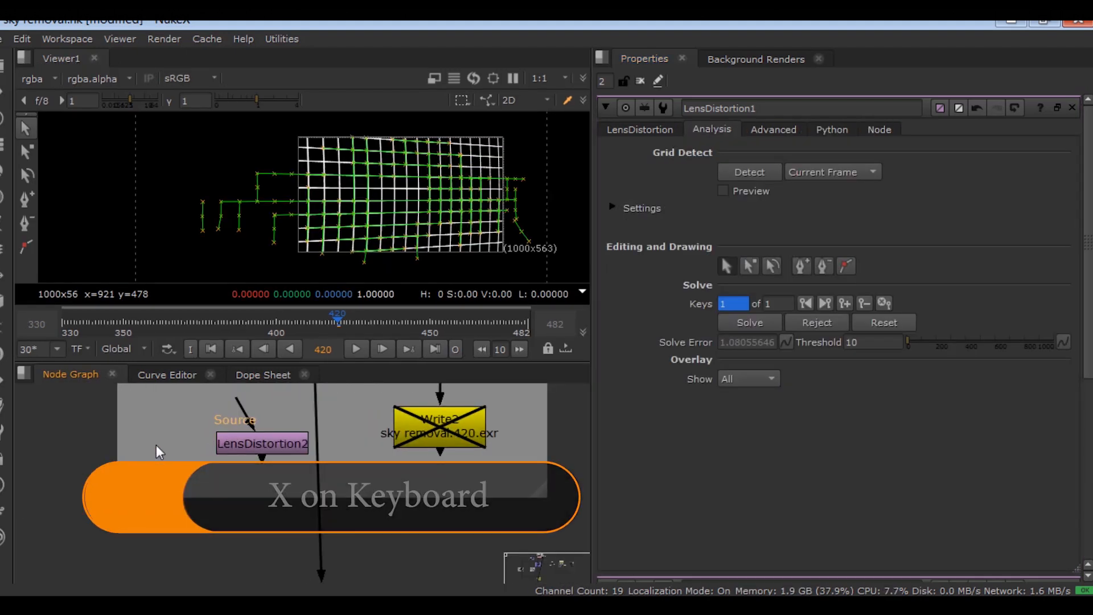
key("x")
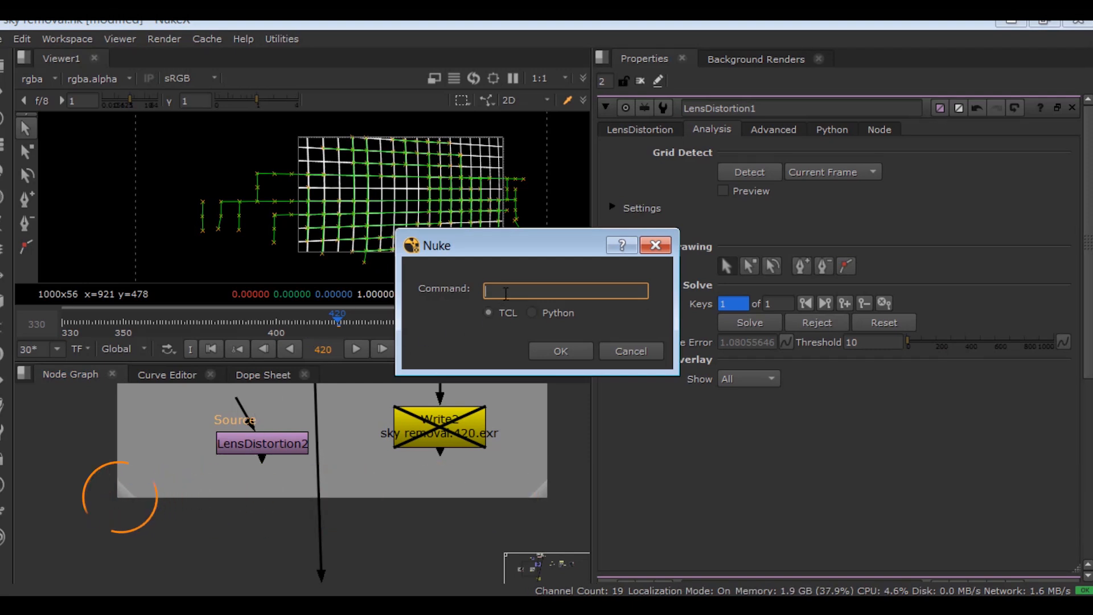
type("LensDistortion")
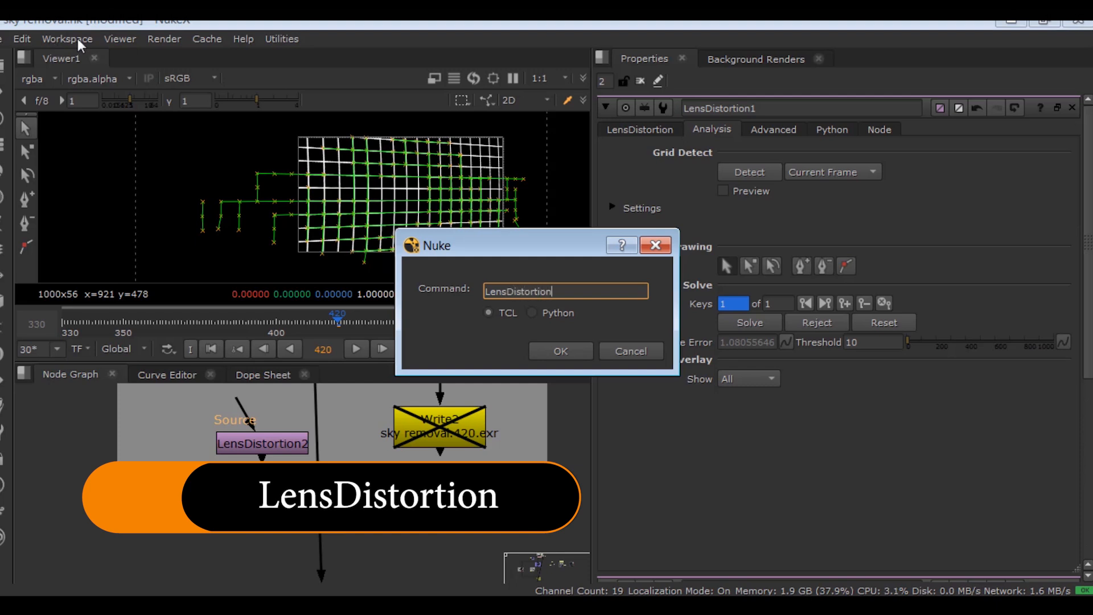
left_click(561, 349)
left_click_drag(170, 477, 121, 456)
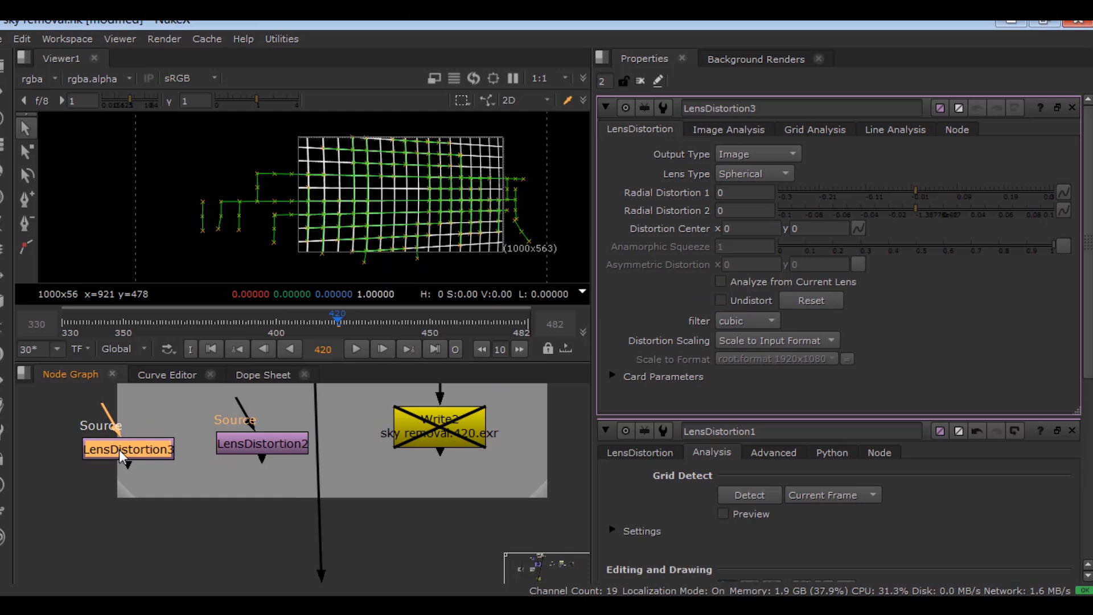
left_click(639, 82)
key("Delete")
- Insert LensDistortion2 into the pipe below Read3 and open its settings
left_click_drag(251, 449, 302, 448)
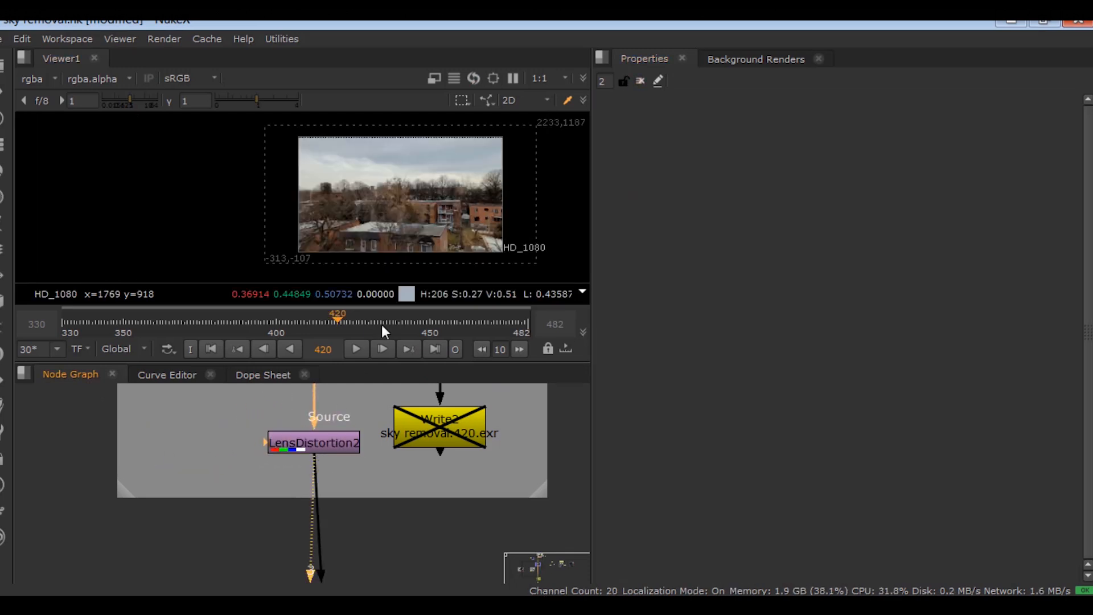
scroll(307, 514, "down", 2)
scroll(326, 471, "up", 2)
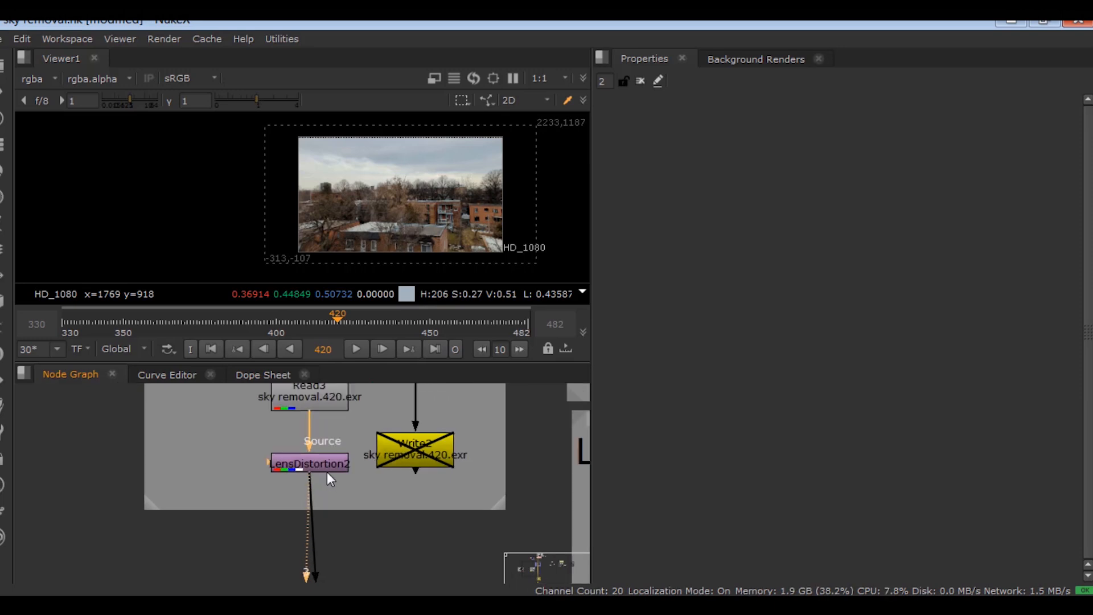
left_click(318, 458)
double_click(317, 458)
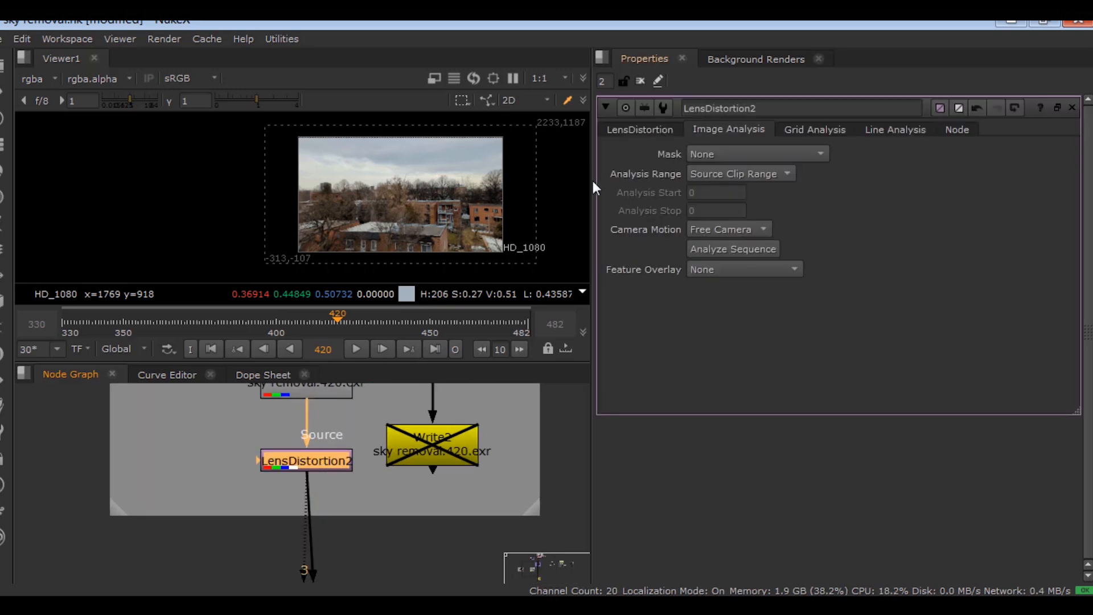
- Disable LensDistortion2 and compare viewer inputs 1 and 2 in the maximized viewer
scroll(494, 182, "up", 3)
scroll(355, 243, "up", 2)
middle_click_drag(383, 213, 399, 175)
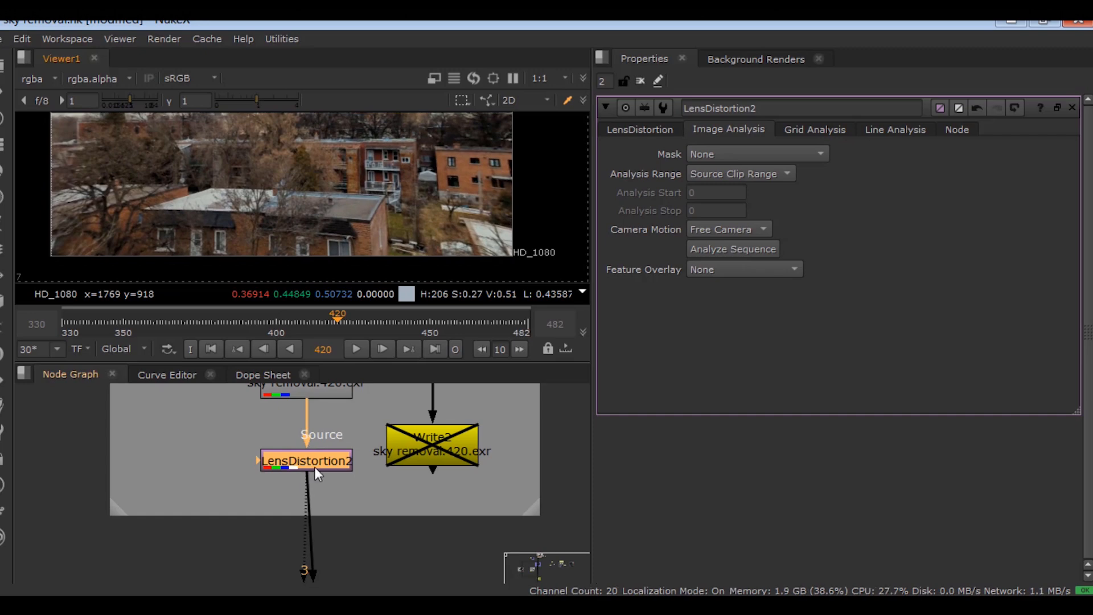
key("d")
scroll(397, 199, "down", 2)
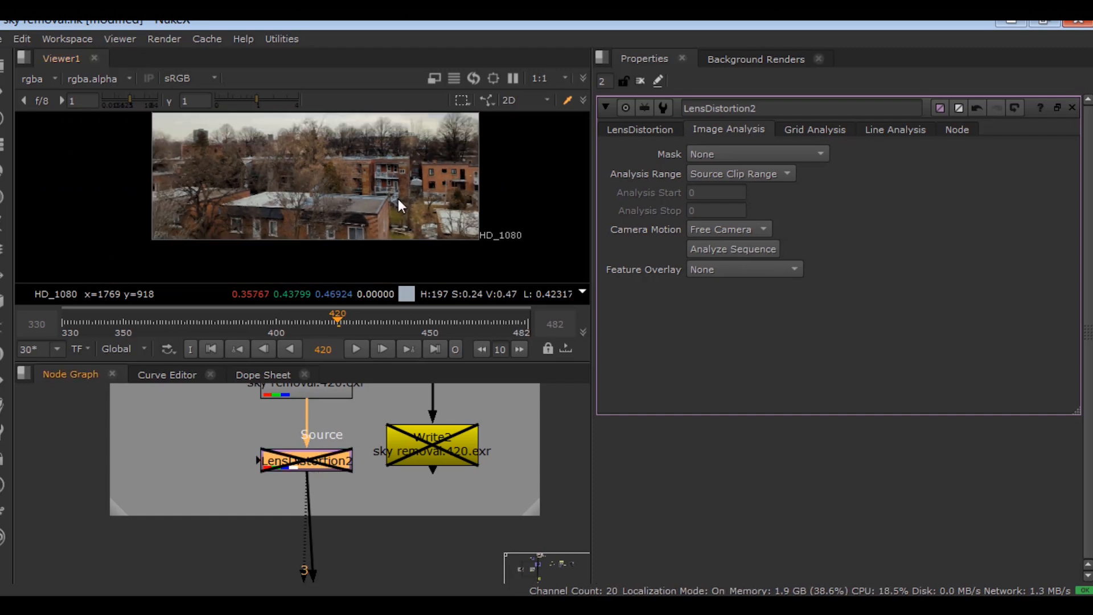
key("space")
scroll(398, 394, "up", 4)
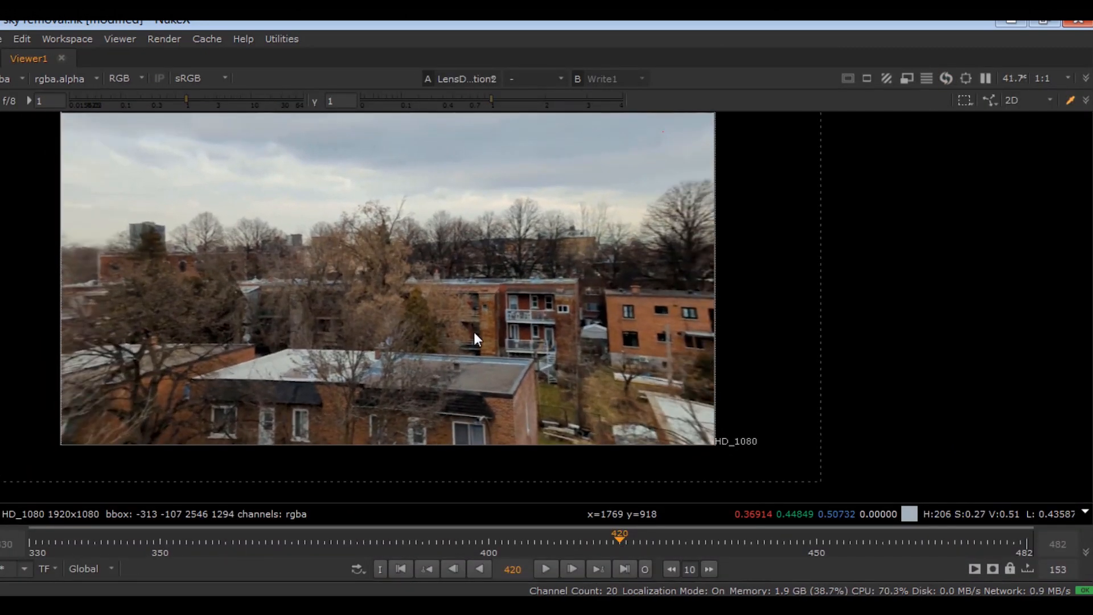
key("1")
key("2")
key("1")
scroll(568, 319, "up", 1)
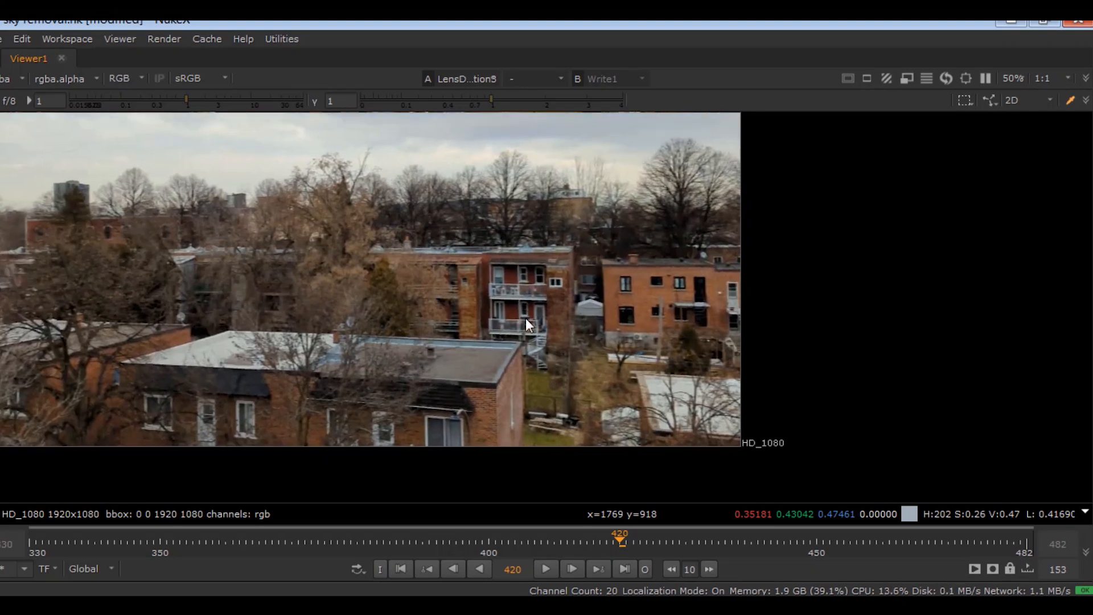
key("space")
- Turn on line drawing in Line Analysis and trace a line along the first roof edge
double_click(371, 459)
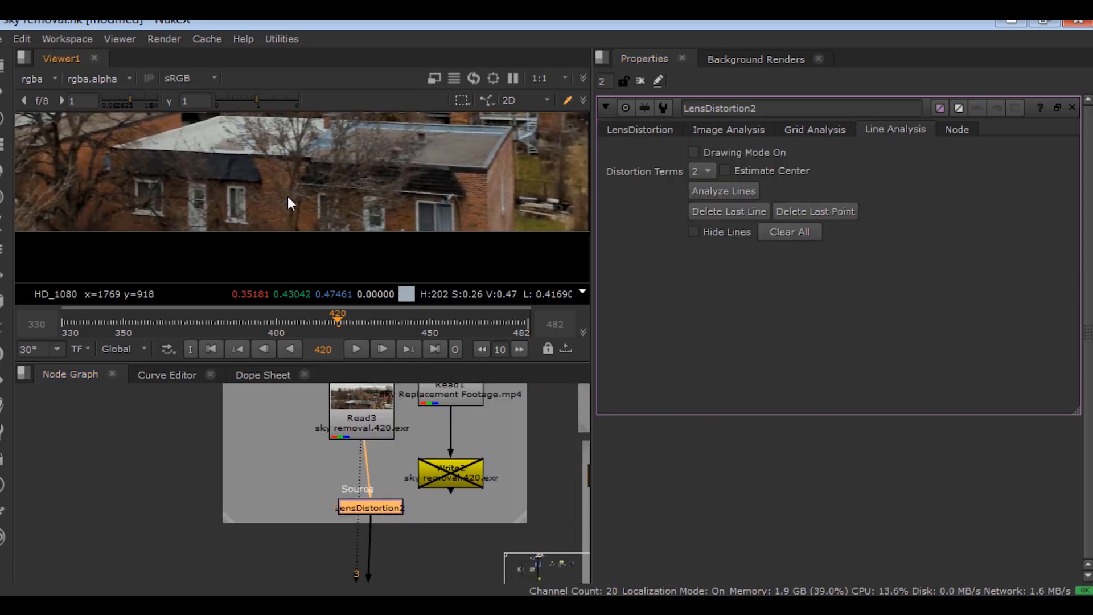
left_click(693, 152)
scroll(278, 230, "up", 4)
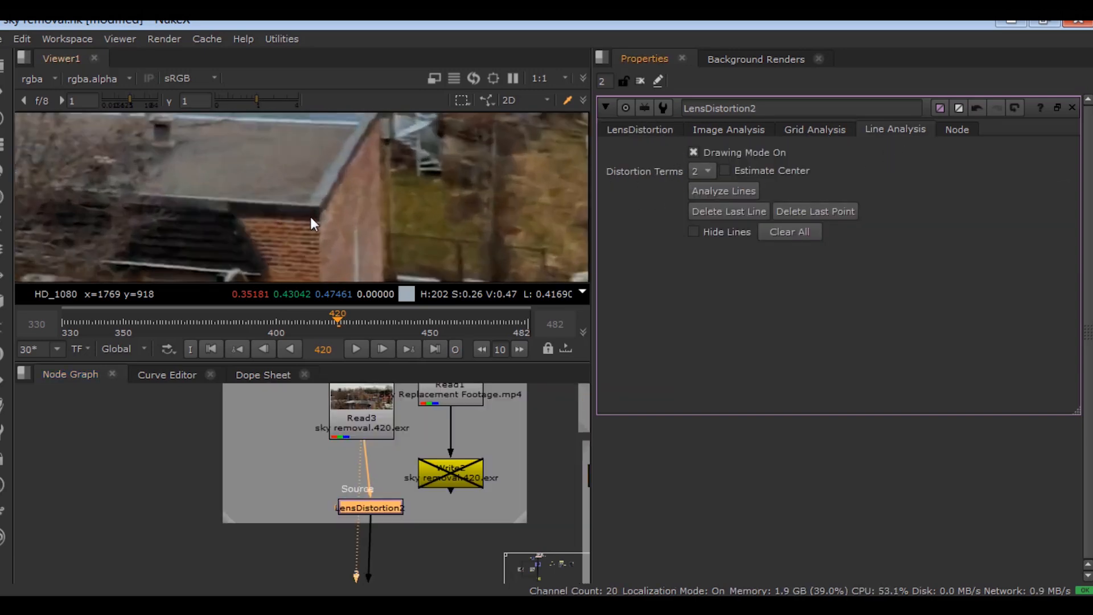
middle_click_drag(329, 206, 303, 240)
key("space")
middle_click_drag(313, 403, 329, 280)
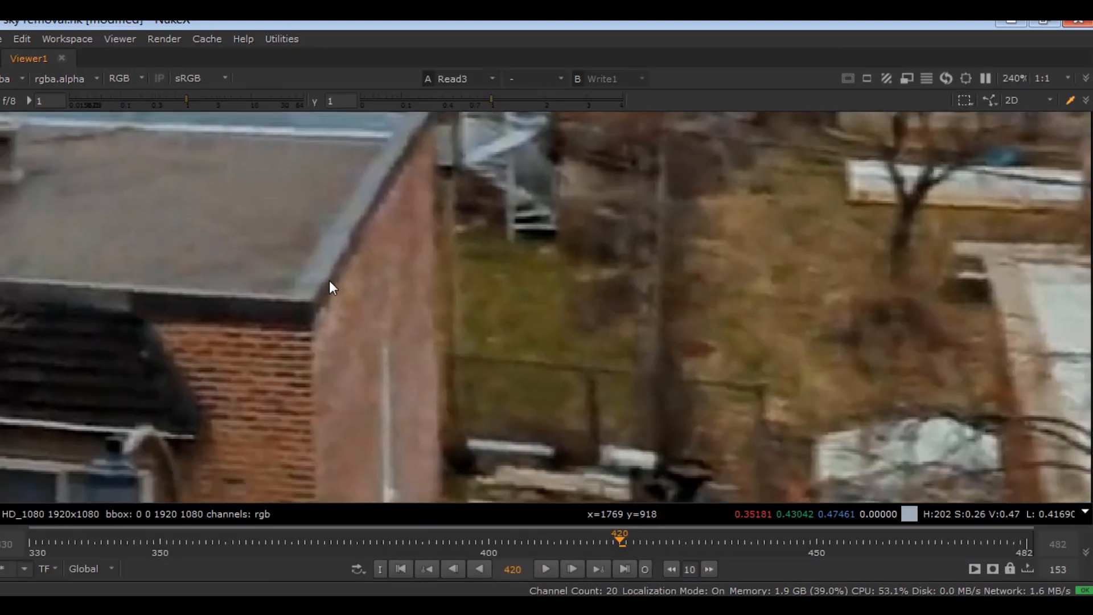
middle_click_drag(401, 206, 372, 258)
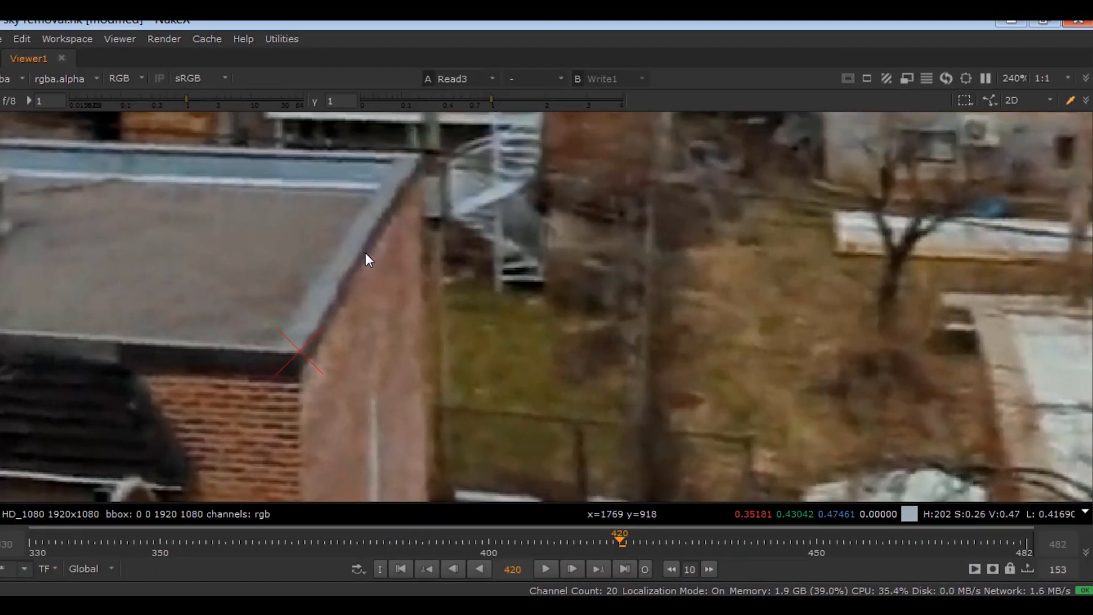
left_click(362, 253)
scroll(419, 192, "down", 5)
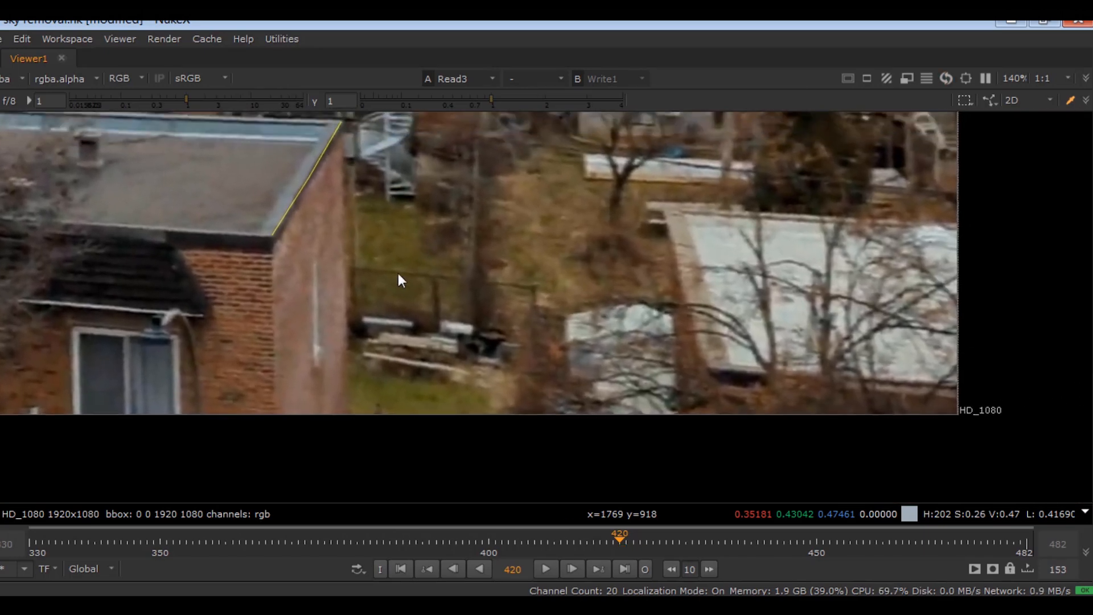
middle_click_drag(685, 262, 641, 313)
left_click(622, 259)
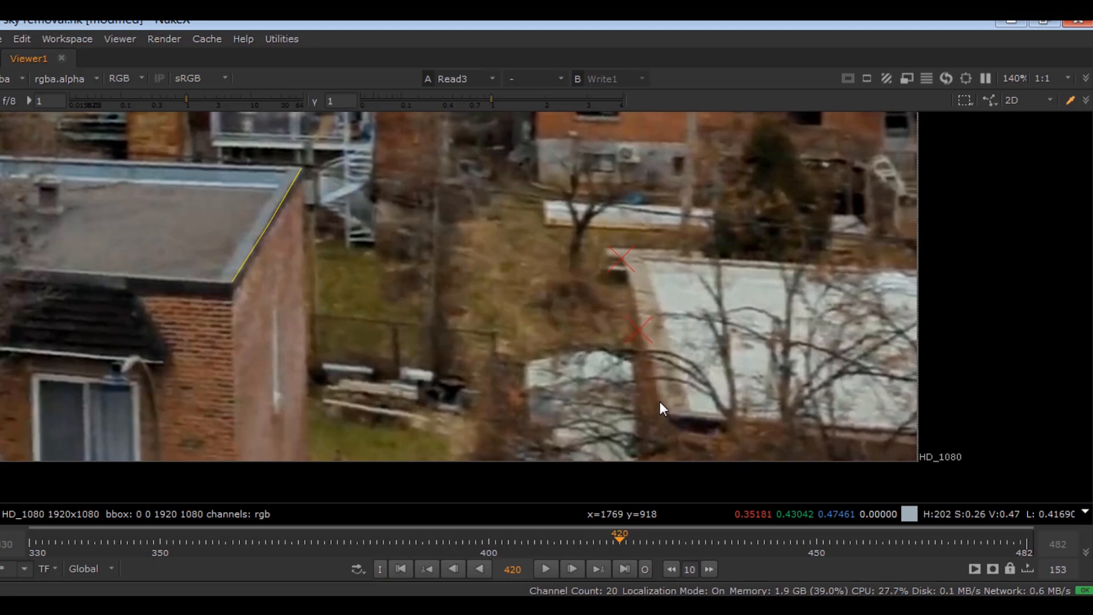
key("Return")
- Trace further lines along the shed roof and the larger roof's back and front edges
middle_click_drag(377, 248, 462, 173)
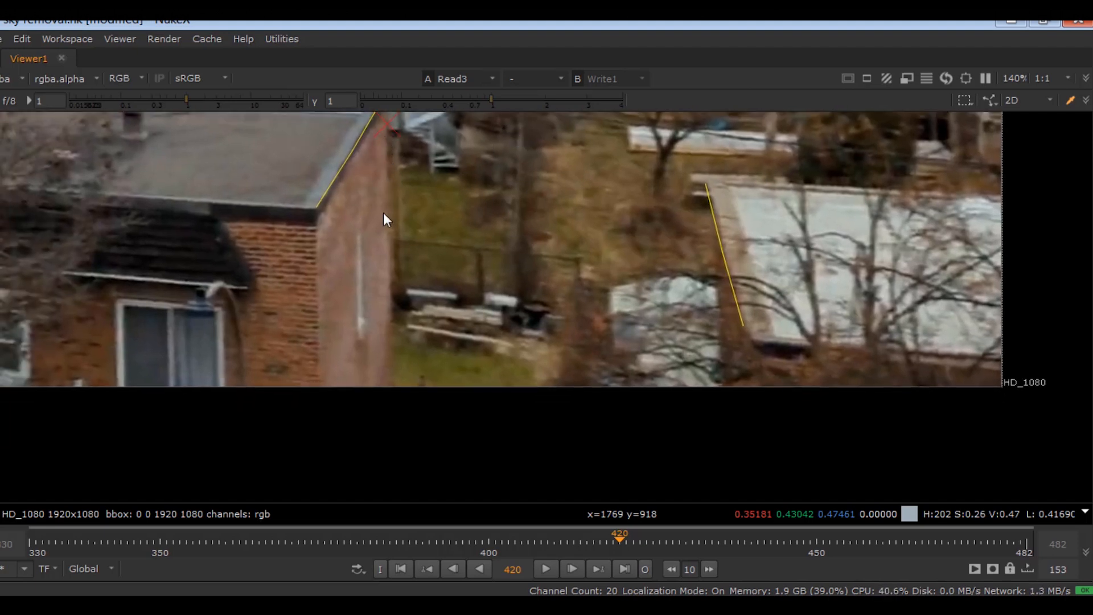
left_click(391, 317)
key("Escape")
scroll(425, 180, "down", 5)
middle_click_drag(301, 204, 640, 265)
scroll(677, 218, "up", 4)
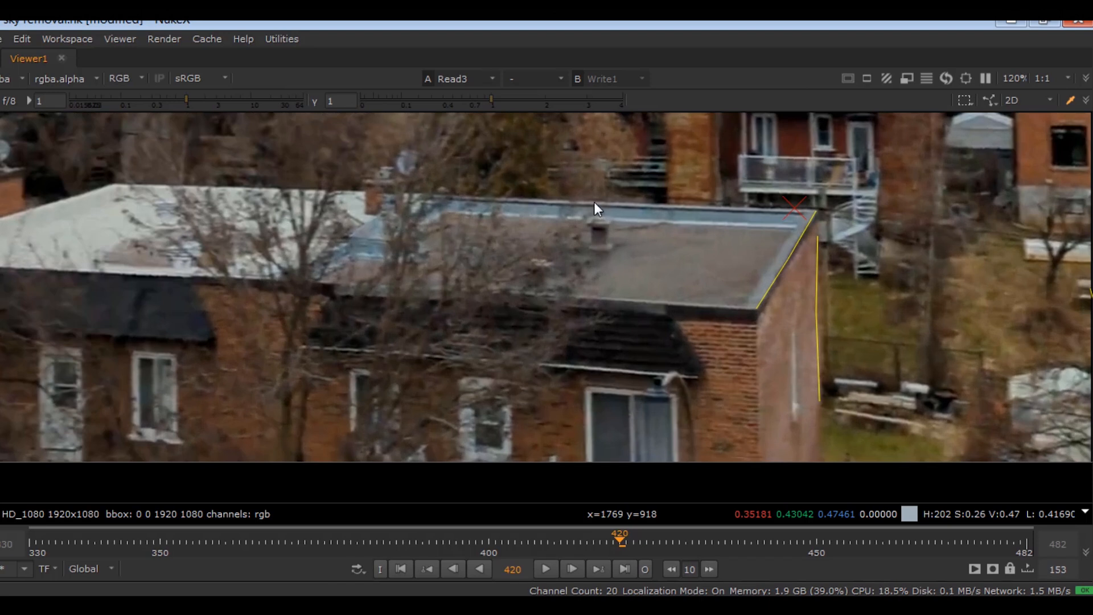
left_click(436, 195)
key("Escape")
left_click(712, 305)
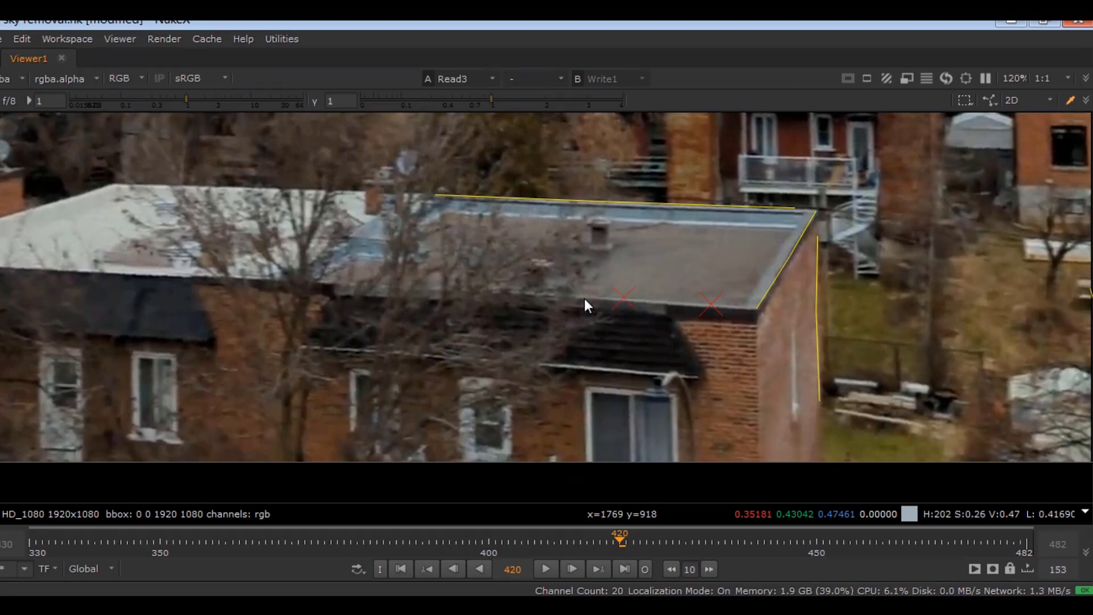
left_click(563, 294)
key("Escape")
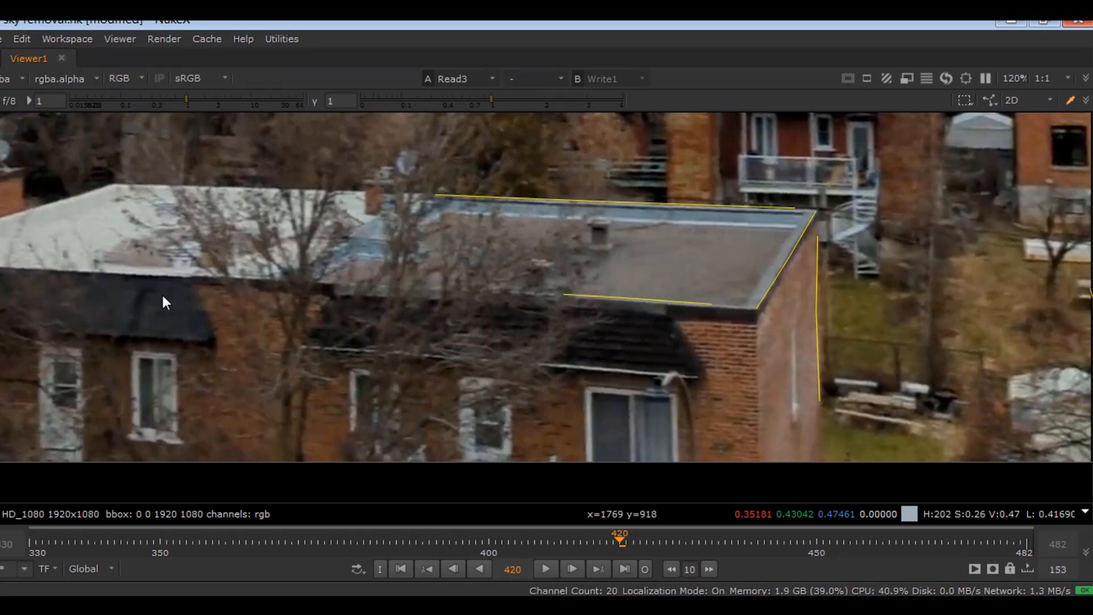
- Start a line on the white roof's edge, then restore the layout and frame the yellow lines
middle_click_drag(76, 275, 445, 289)
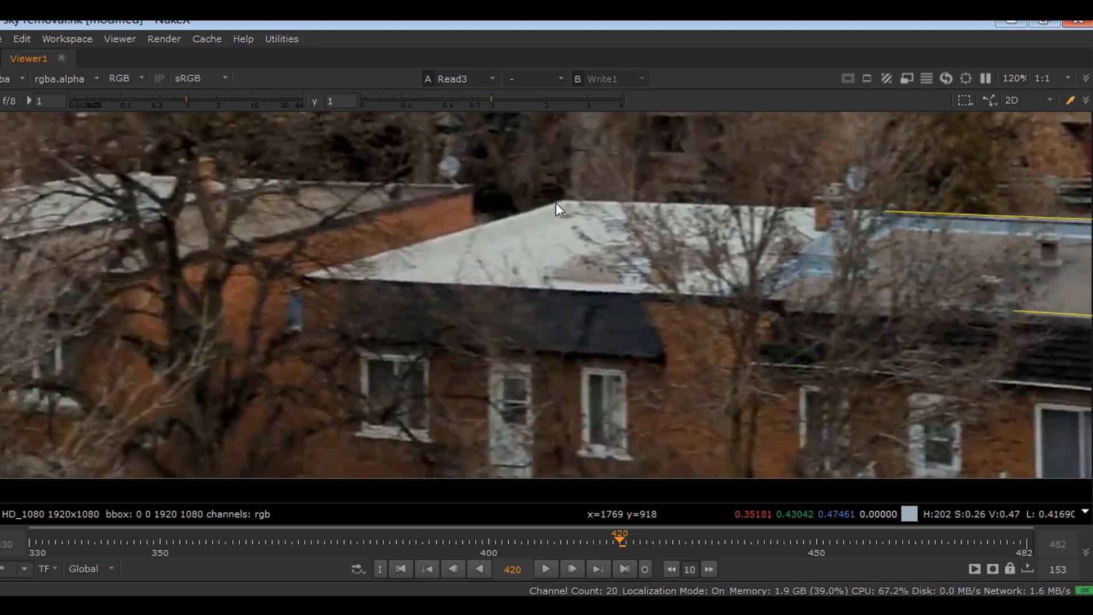
left_click(451, 234)
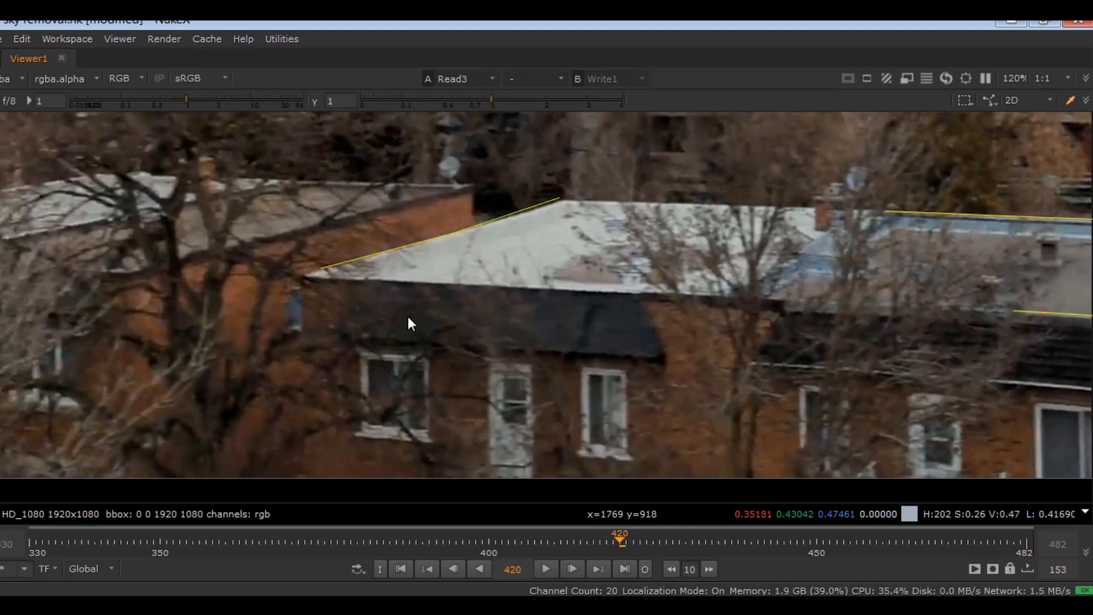
scroll(405, 313, "down", 5)
scroll(519, 283, "up", 3)
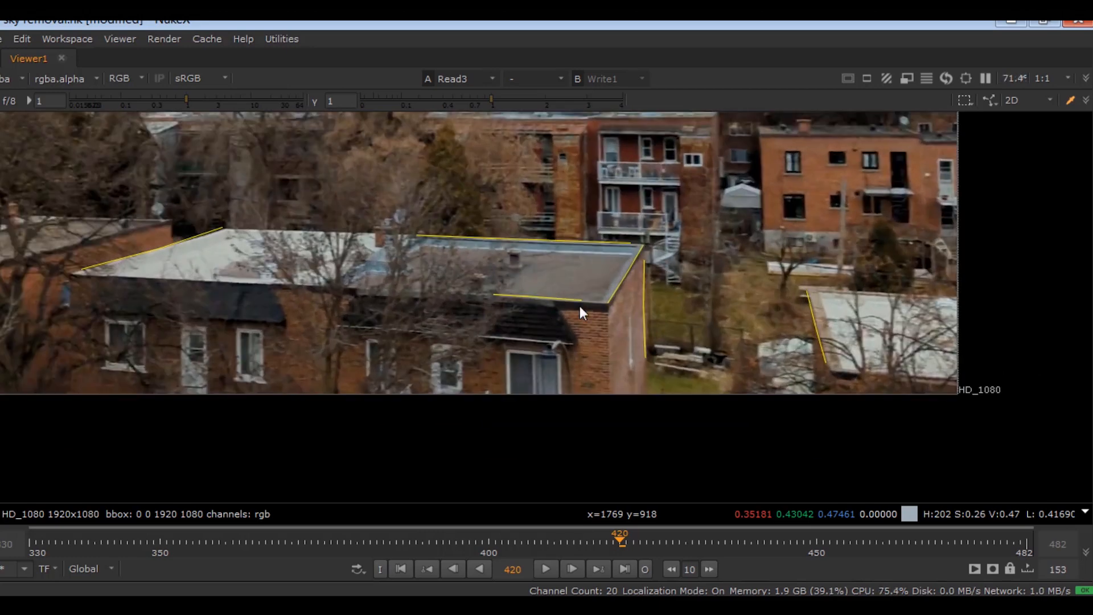
key("space")
middle_click_drag(427, 219, 312, 316)
middle_click_drag(359, 199, 334, 248)
- Analyze the drawn lines and inspect LensDistortion2's corrected plate in the maximized viewer
left_click(732, 187)
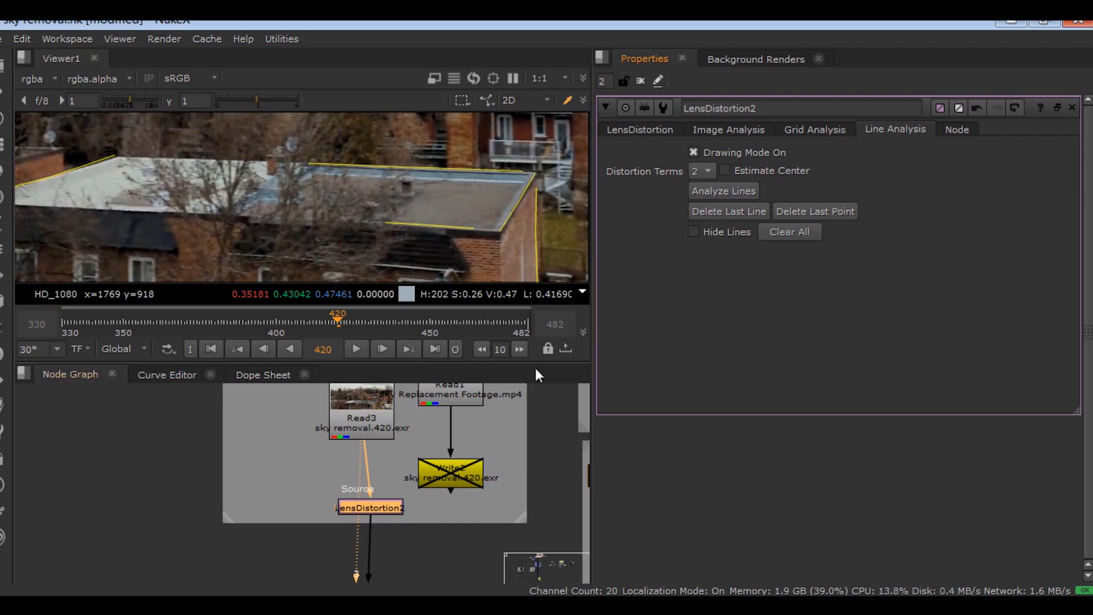
left_click(355, 505)
scroll(392, 172, "down", 3)
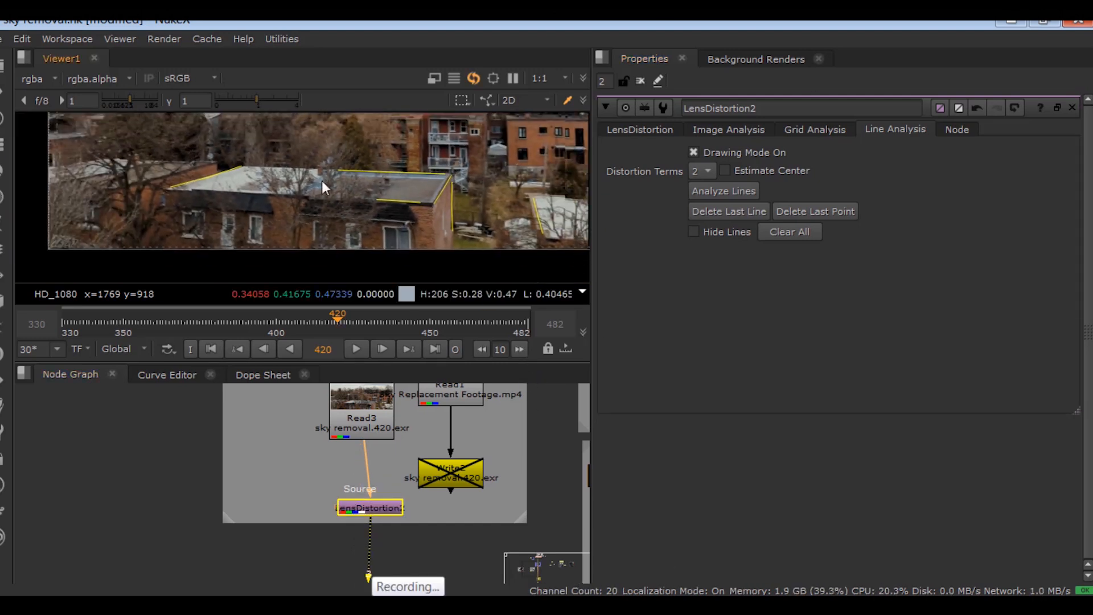
scroll(312, 187, "down", 1)
middle_click_drag(325, 200, 398, 217)
scroll(363, 201, "down", 1)
left_click(397, 506)
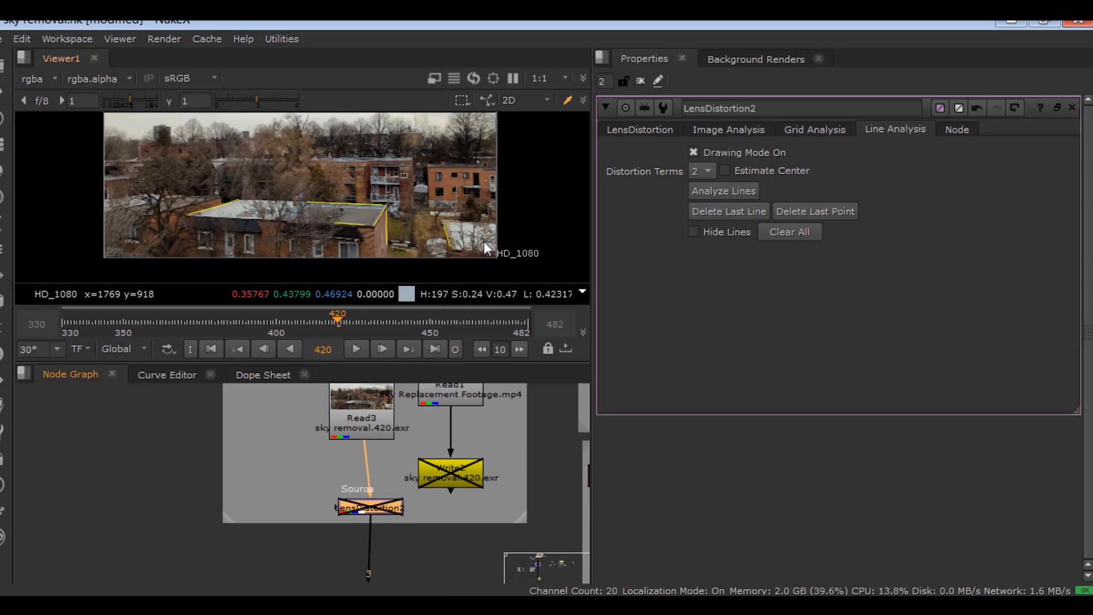
key("space")
scroll(579, 311, "up", 3)
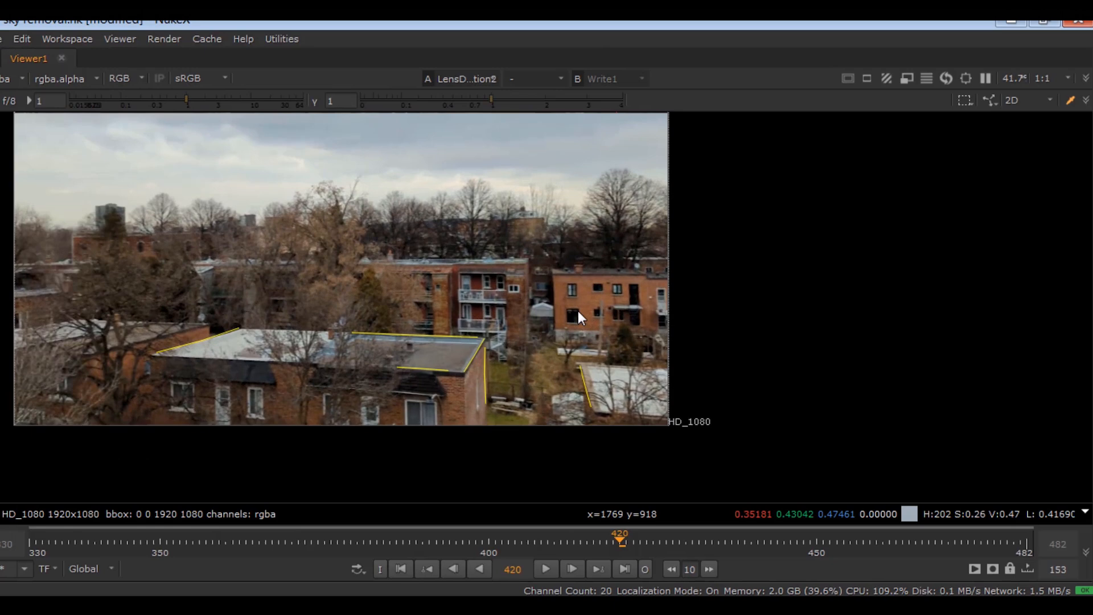
key("space")
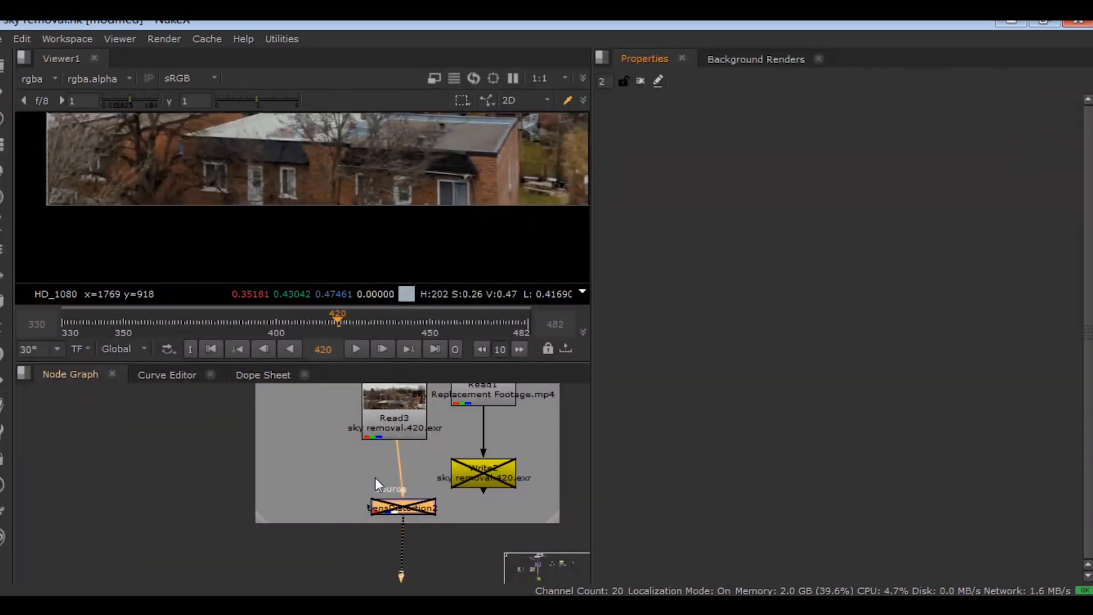
- Extract LensDistortion2 from the plate's pipe with Ctrl+Shift+X, then select the Plate, Denoised and Lens Distortion groups
middle_click_drag(374, 477, 291, 454)
left_click_drag(265, 454, 394, 512)
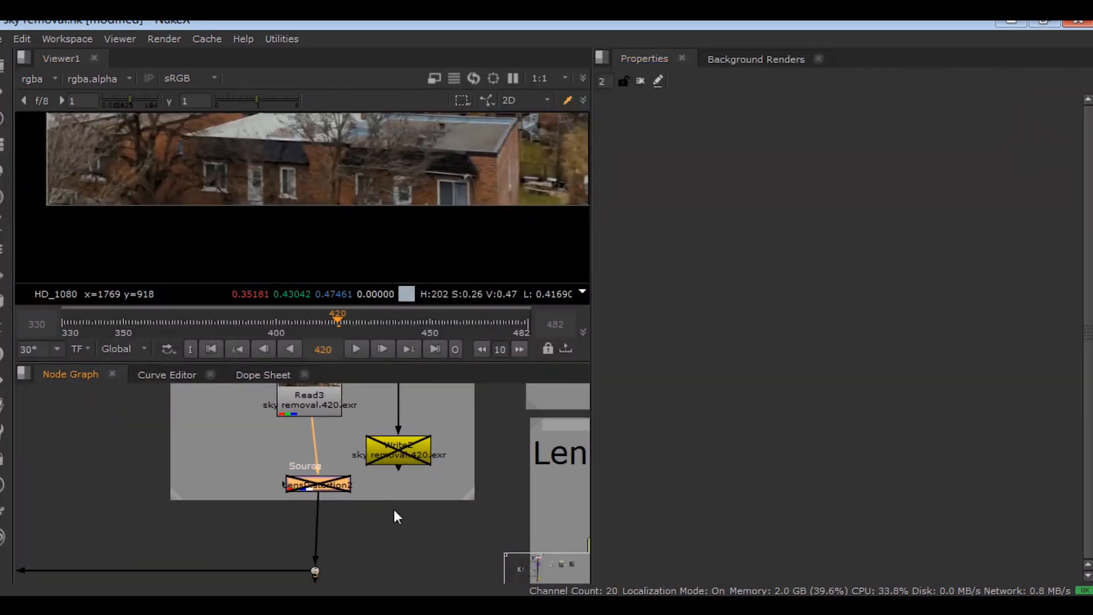
key("ctrl+shift+x")
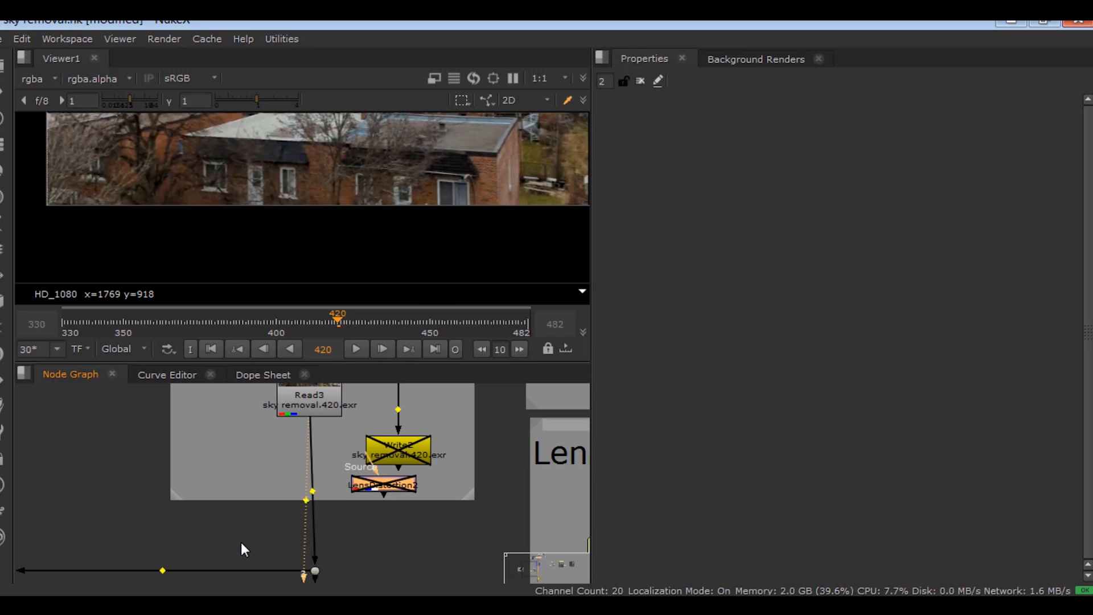
scroll(312, 497, "down", 3)
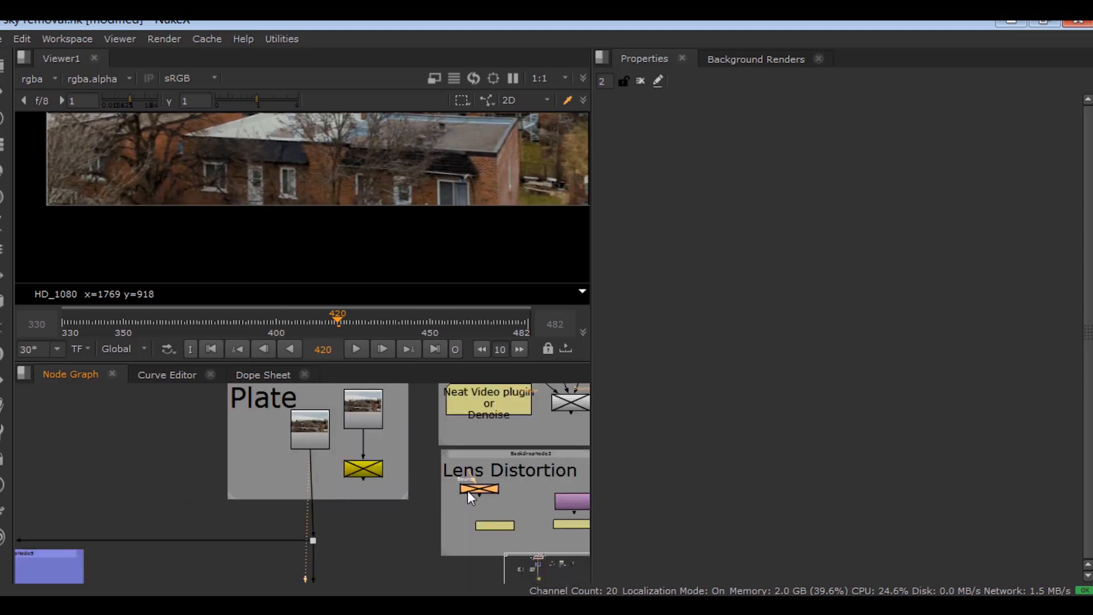
scroll(432, 463, "down", 3)
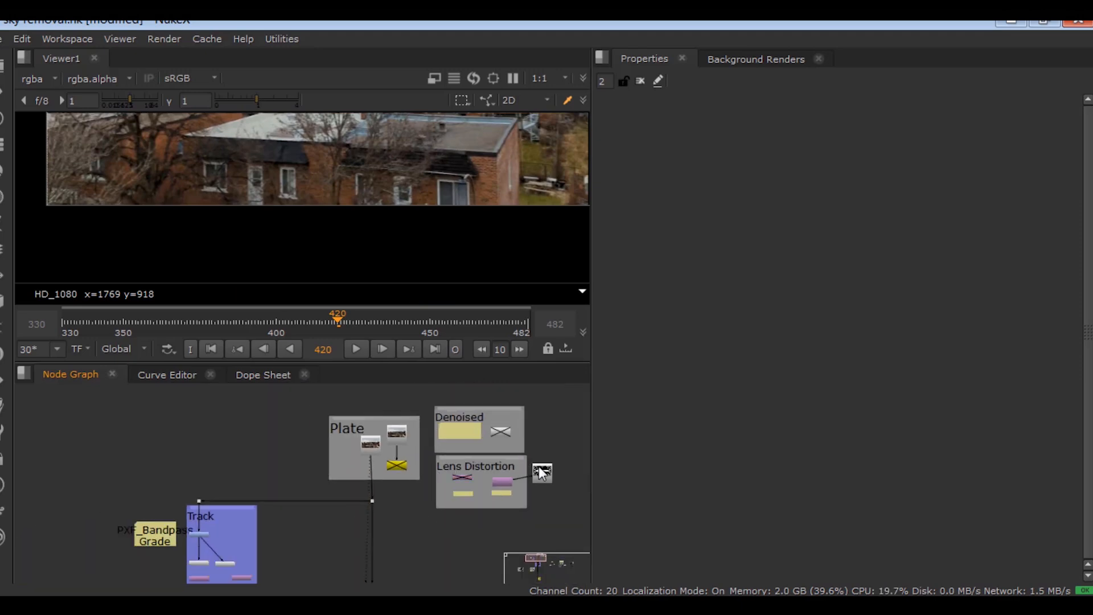
left_click_drag(541, 391, 294, 507)
left_click_drag(295, 507, 295, 508)
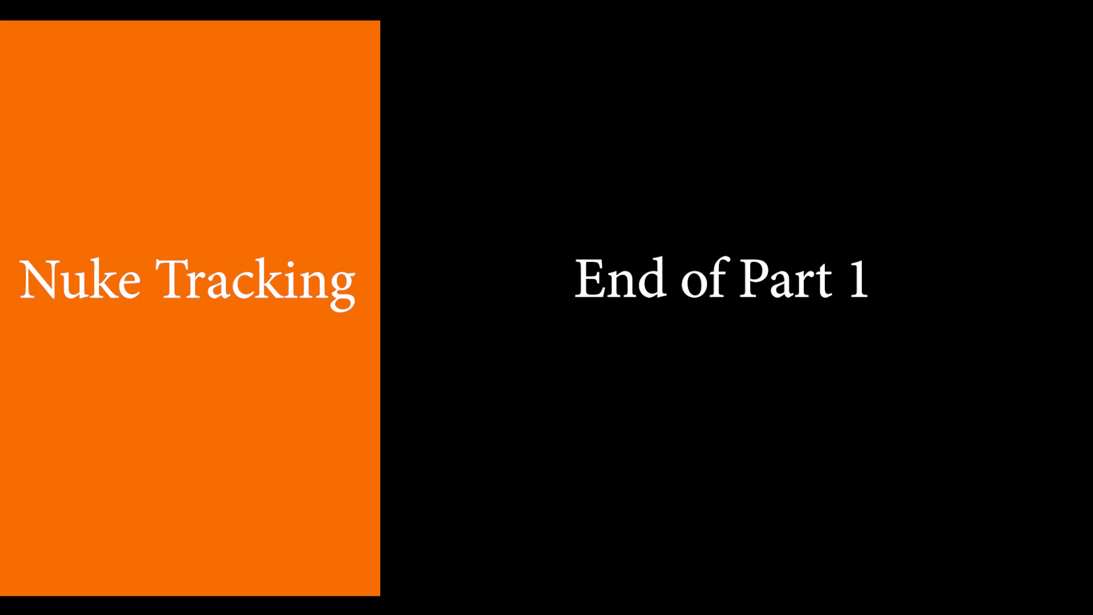